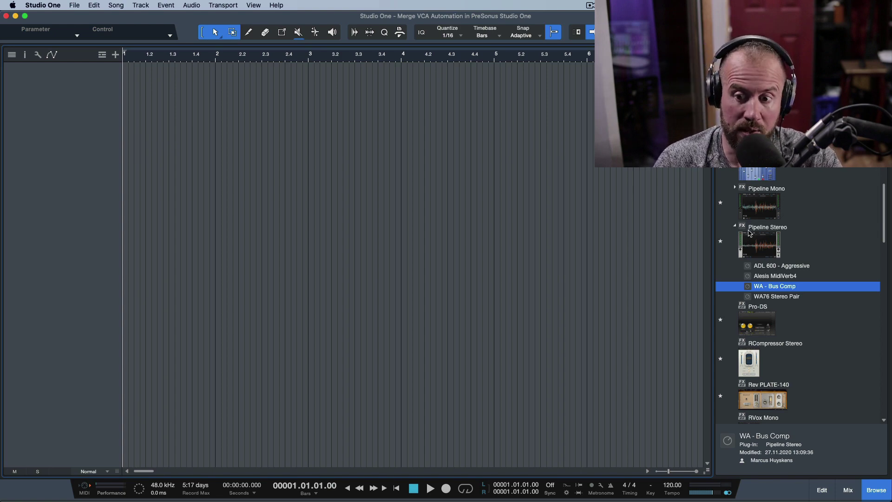
- Close the Browser panel so the empty 'Merge VCA Automation' arrangement fills the window
{"action": "left_click", "coordinate": [876, 490]}
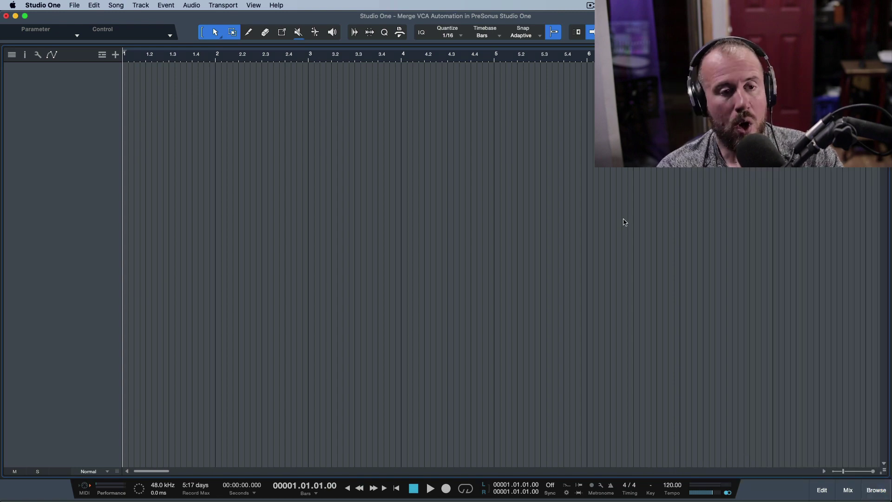
- Add eight audio tracks and colour all of them blue
{"action": "key", "text": "t"}
{"action": "key", "text": "t"}
{"action": "key", "text": "t"}
{"action": "key", "text": "t"}
{"action": "key", "text": "t"}
{"action": "key", "text": "t"}
{"action": "key", "text": "t"}
{"action": "key", "text": "t"}
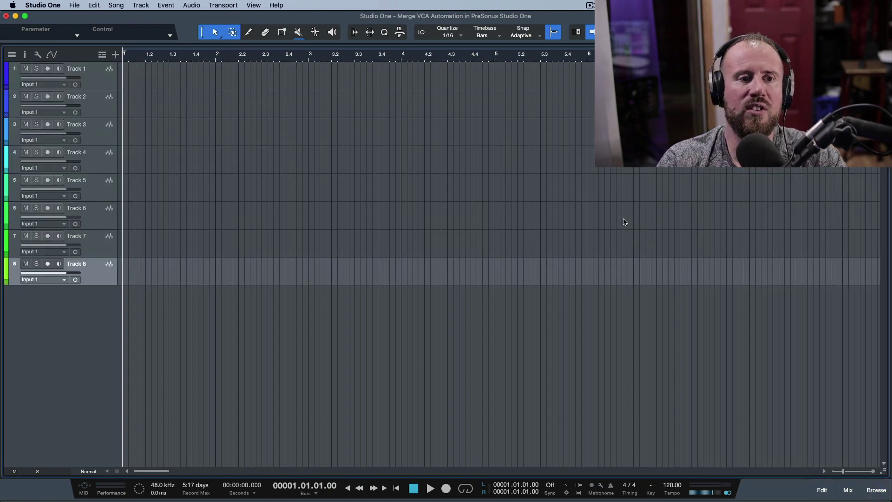
{"action": "left_click", "coordinate": [106, 79]}
{"action": "left_click", "coordinate": [102, 274], "text": "shift"}
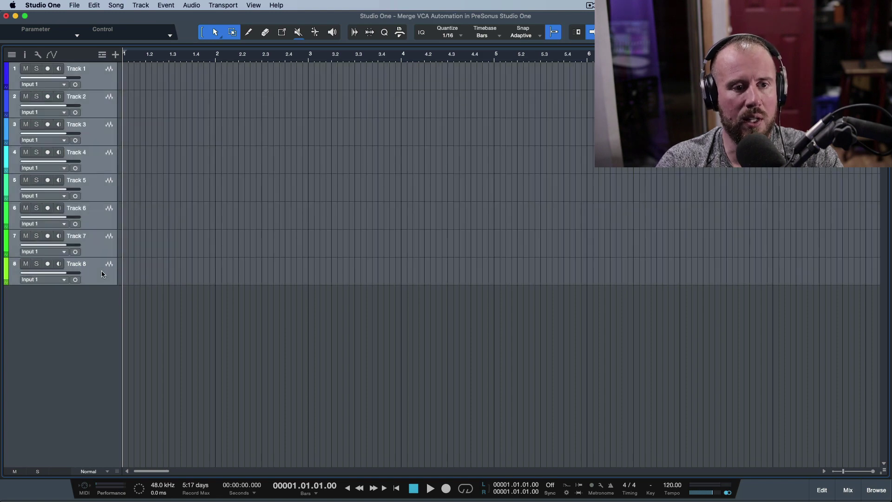
{"action": "left_click", "coordinate": [7, 76]}
{"action": "left_click", "coordinate": [16, 96]}
{"action": "left_click", "coordinate": [98, 84]}
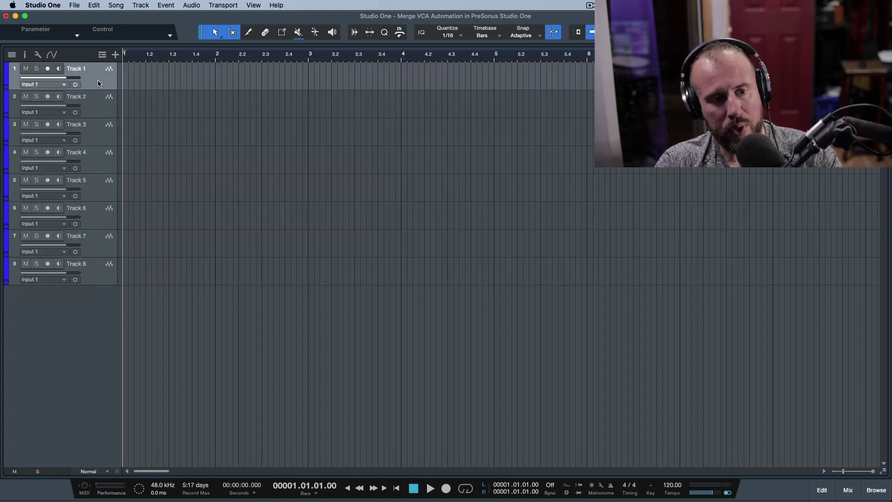
- Open the mix console with the instruments list hidden, play briefly, and select all tracks
{"action": "key", "text": "F3"}
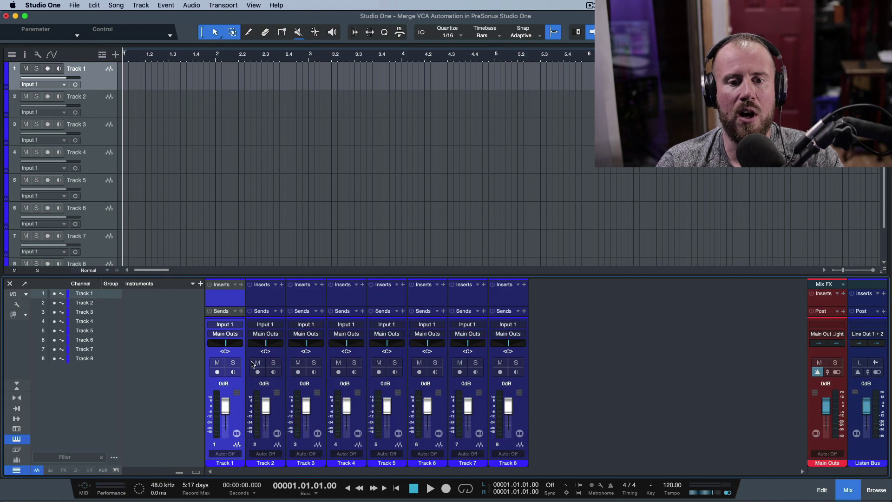
{"action": "left_click", "coordinate": [18, 438]}
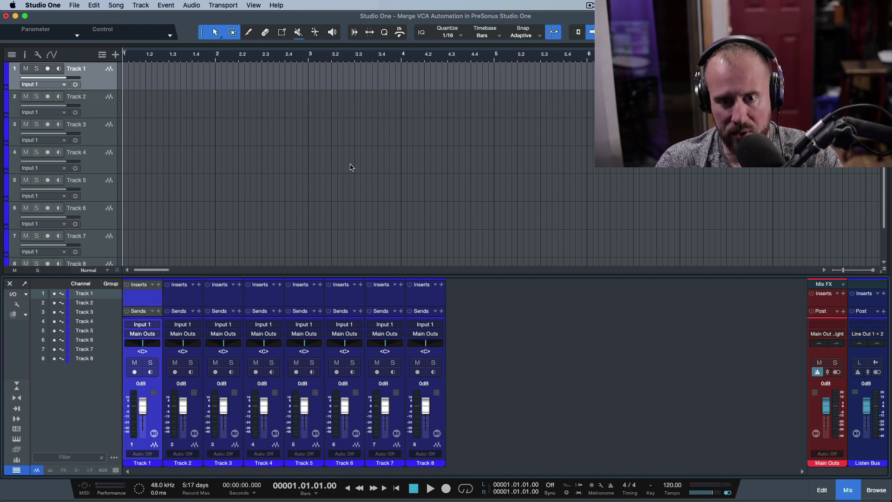
{"action": "key", "text": "space"}
{"action": "key", "text": "space"}
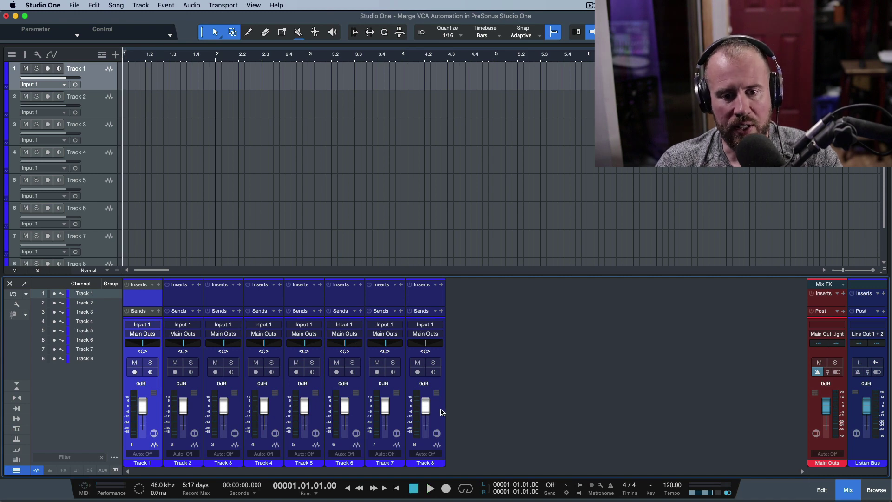
{"action": "key", "text": "super+a"}
- Create VCA 1 for the selected Tracks 1–8 and zoom to fit all tracks
{"action": "right_click", "coordinate": [441, 412]}
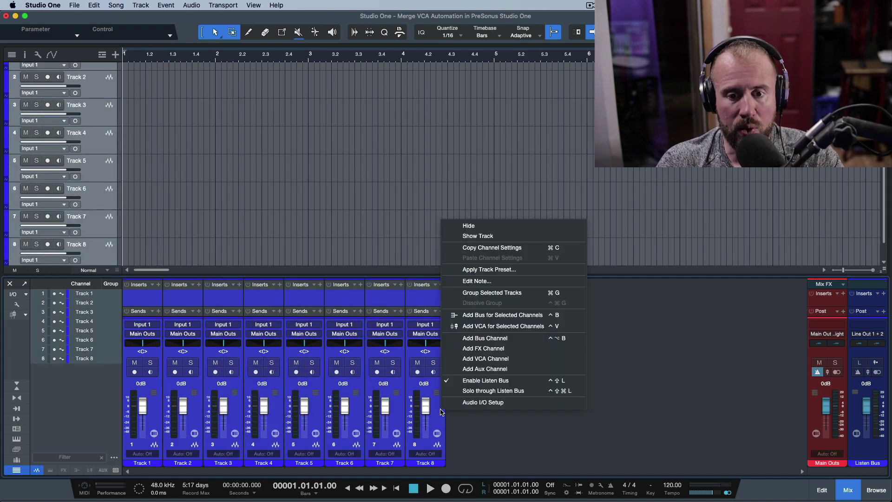
{"action": "left_click", "coordinate": [501, 326]}
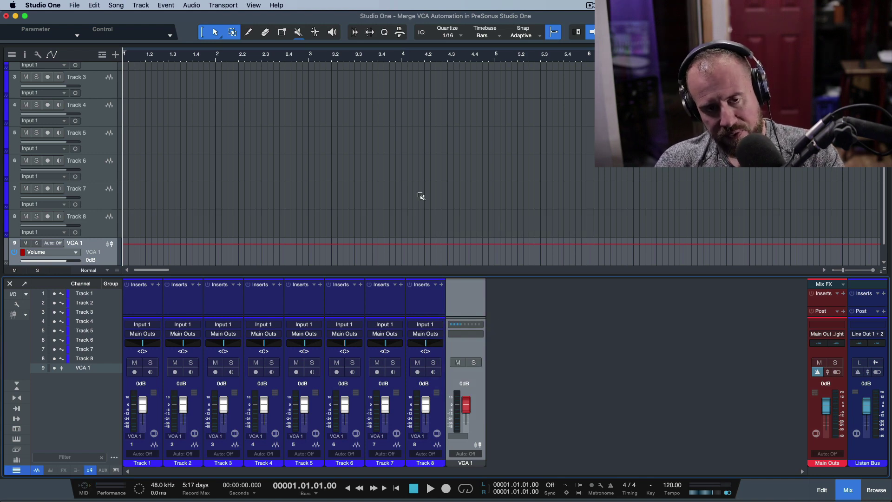
{"action": "key", "text": "shift+f"}
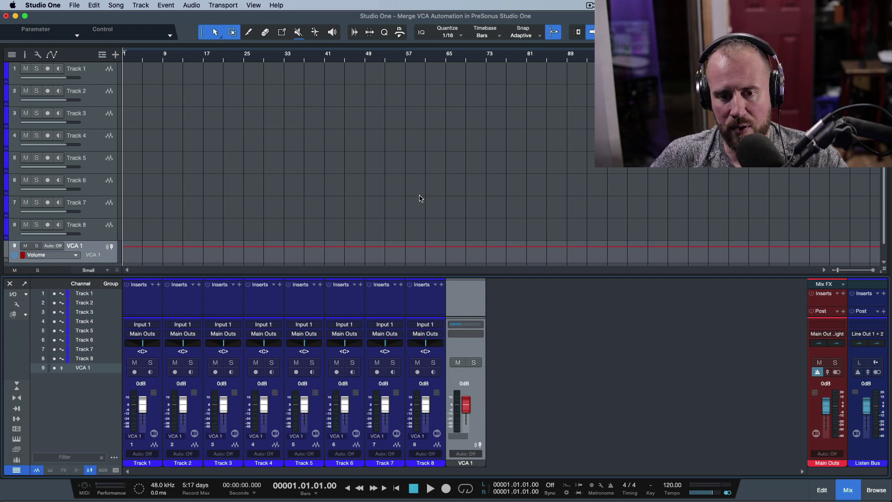
- Set the automation mode of Tracks 1–8 to Touch, leaving VCA 1 off
{"action": "right_click", "coordinate": [481, 392]}
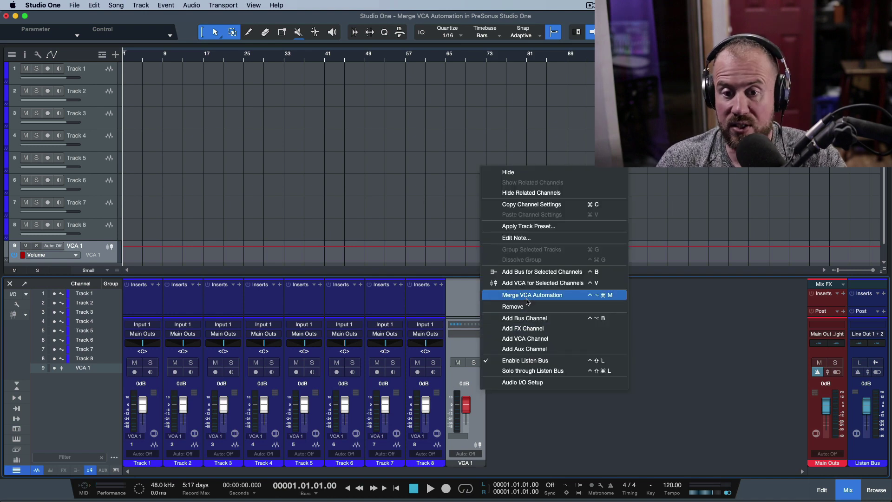
{"action": "left_click", "coordinate": [673, 330]}
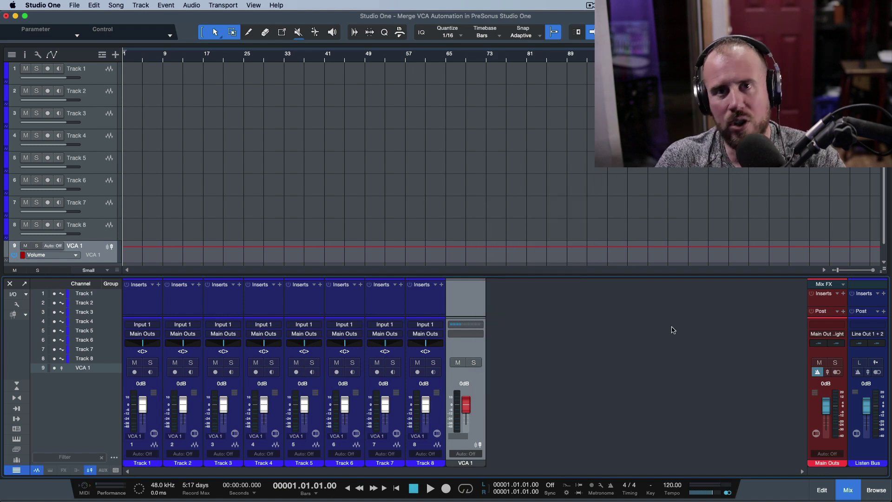
{"action": "left_click", "coordinate": [99, 80]}
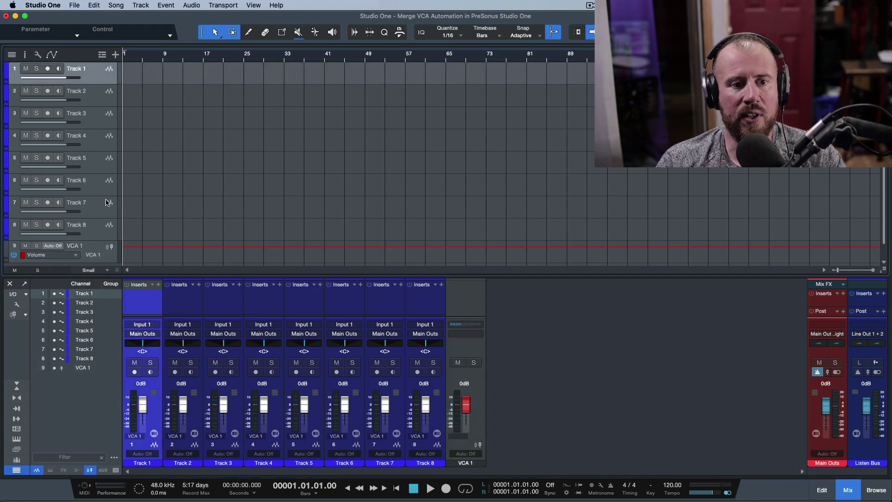
{"action": "left_click", "coordinate": [99, 235], "text": "shift"}
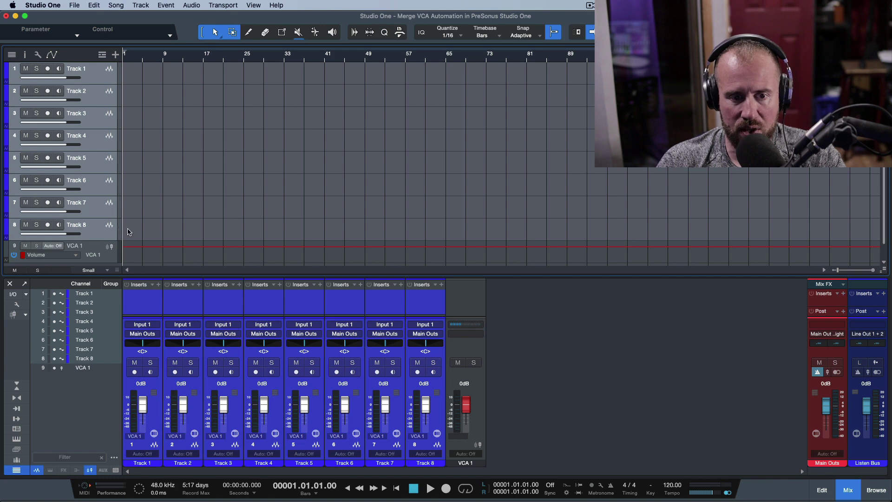
{"action": "left_click", "coordinate": [151, 454]}
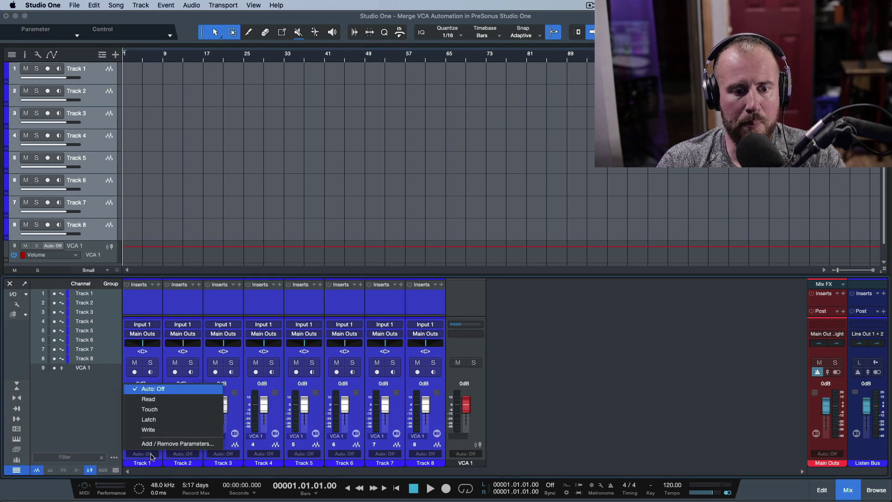
{"action": "left_click", "coordinate": [150, 409]}
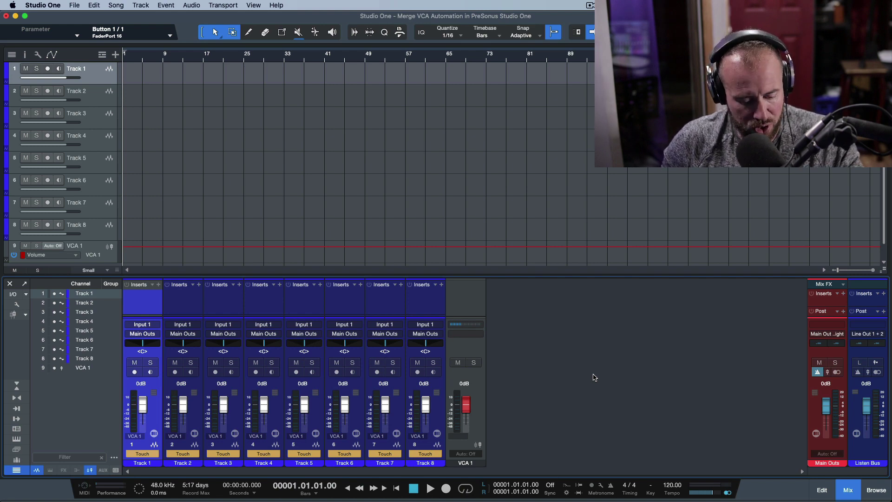
- Ride the track volume faders during a playback pass, then stop and zoom into the first bars
{"action": "key", "text": "space"}
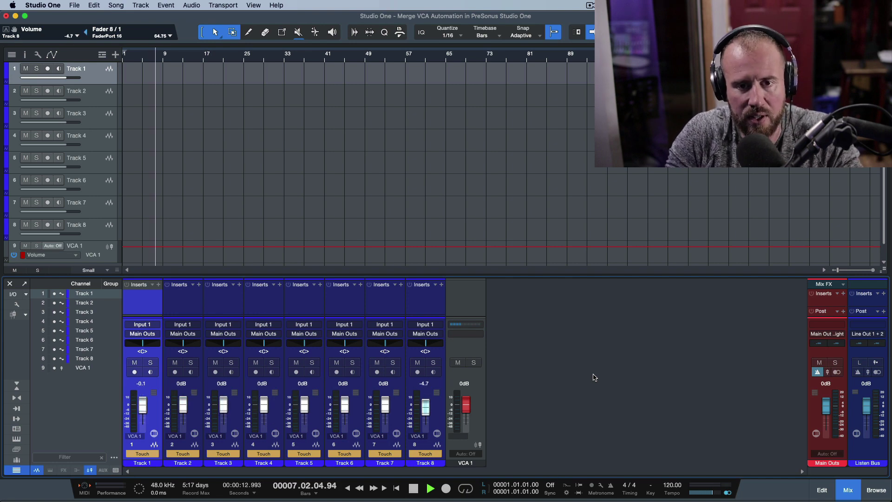
{"action": "key", "text": "space"}
{"action": "key", "text": "e"}
{"action": "key", "text": "e"}
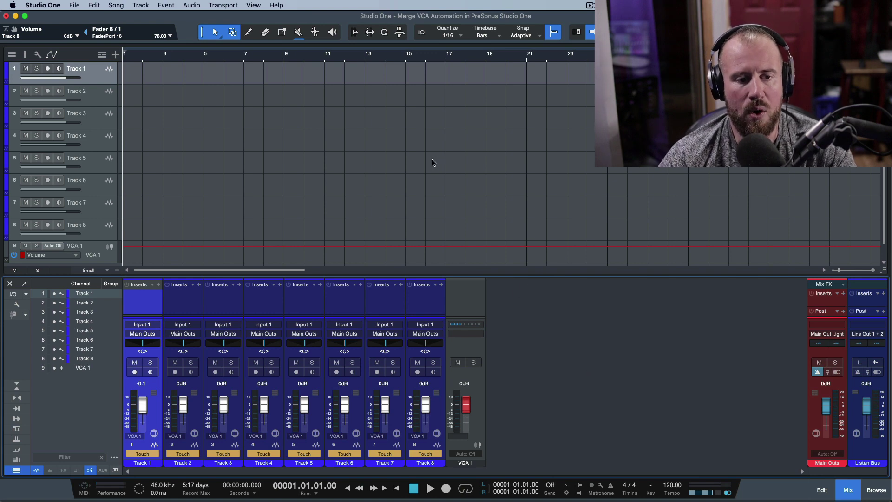
- Show the Volume lanes, switch Tracks 1–8 to Read, and play back their automation
{"action": "key", "text": "a"}
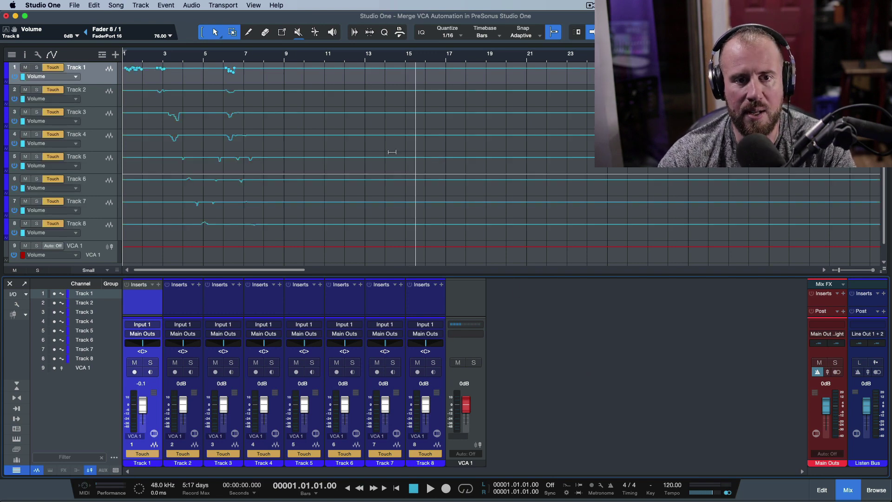
{"action": "left_click", "coordinate": [96, 235], "text": "shift"}
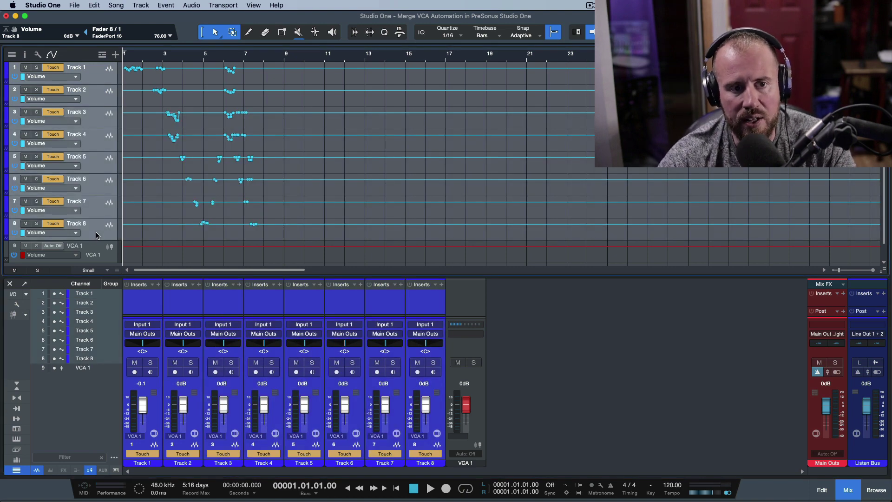
{"action": "left_click", "coordinate": [234, 455]}
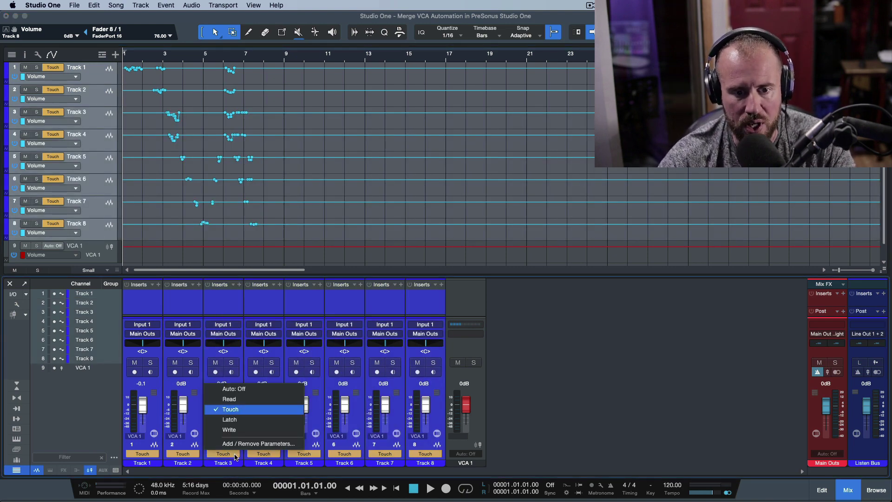
{"action": "left_click", "coordinate": [242, 399]}
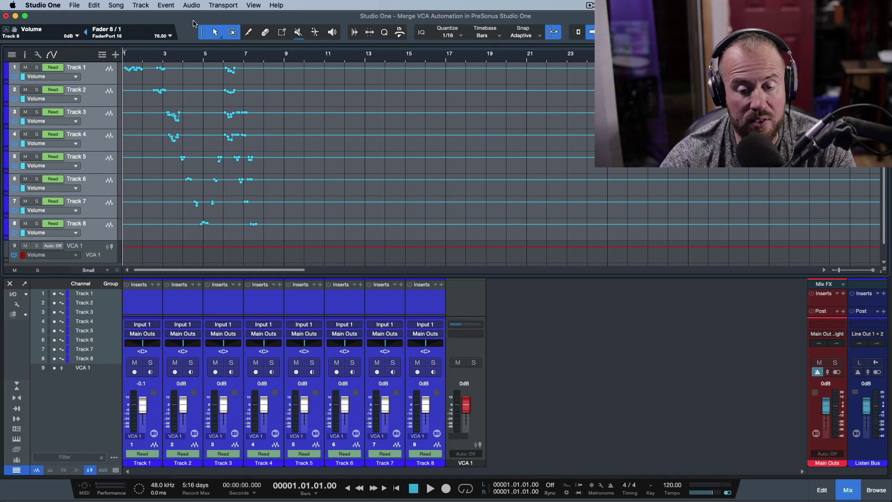
{"action": "key", "text": "space"}
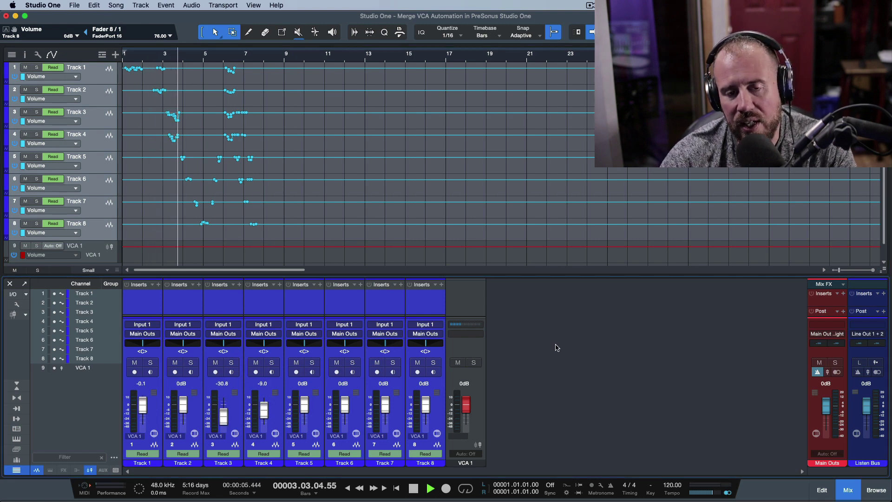
{"action": "key", "text": "space"}
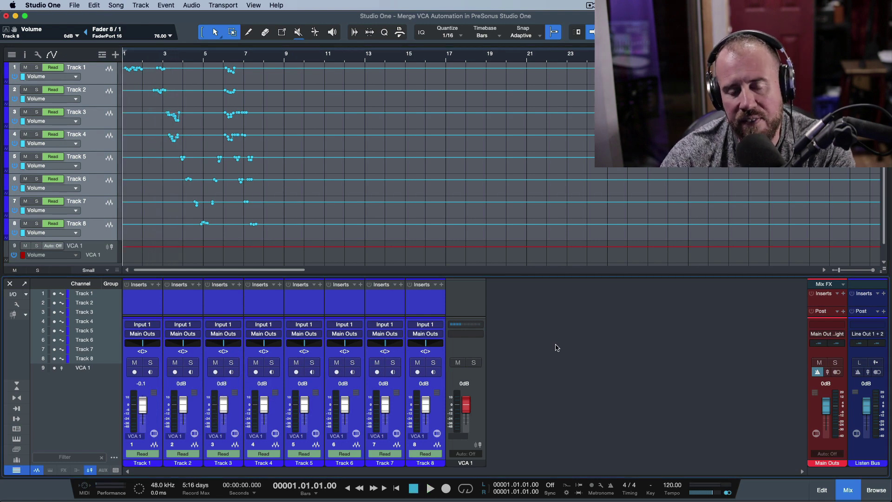
{"action": "left_click", "coordinate": [435, 408]}
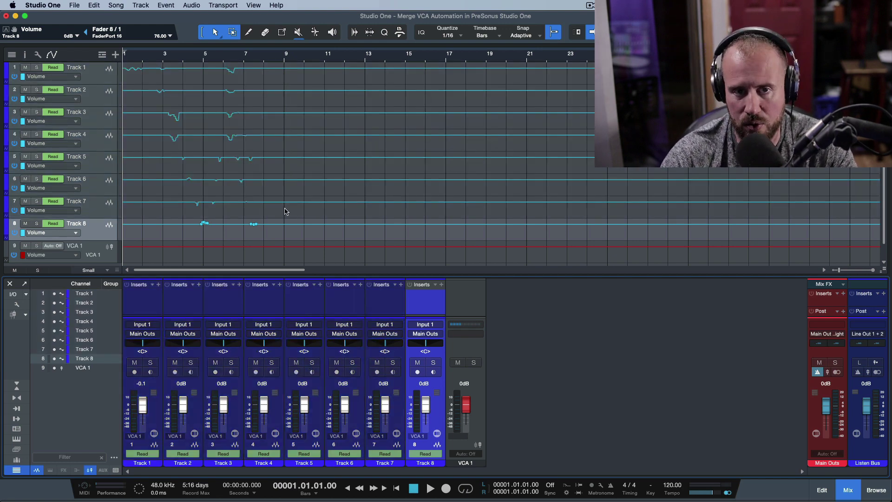
{"action": "scroll", "coordinate": [270, 194], "scroll_direction": "right", "scroll_amount": 1}
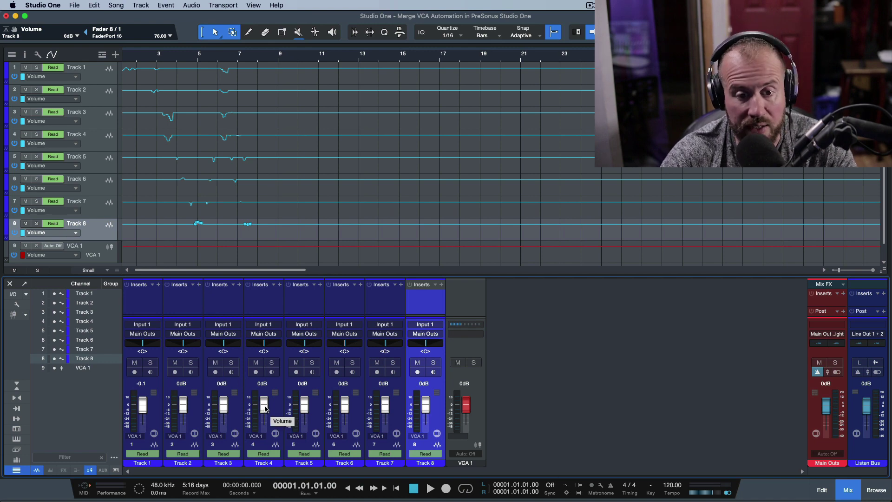
{"action": "key", "text": "space"}
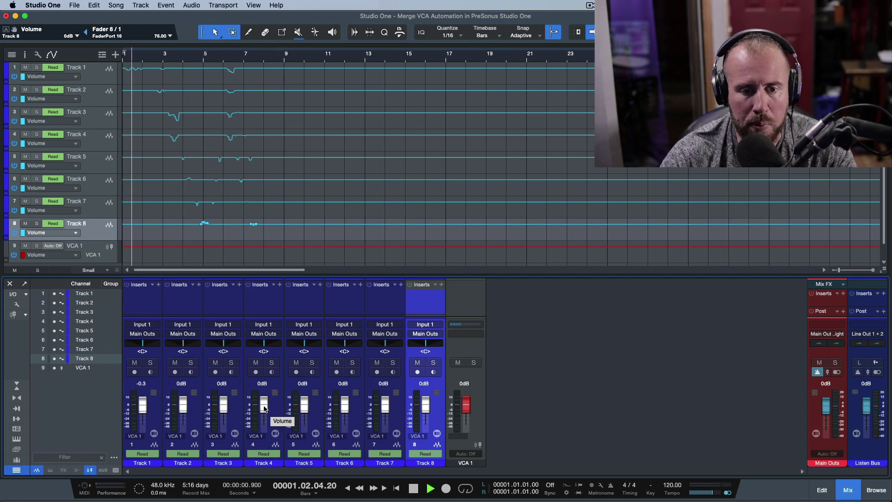
{"action": "left_click_drag", "start_coordinate": [264, 408], "coordinate": [264, 422]}
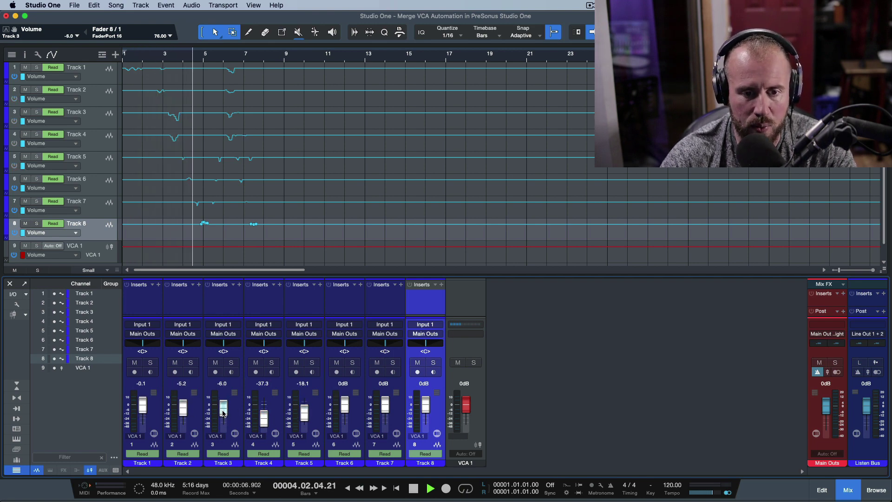
{"action": "left_click_drag", "start_coordinate": [223, 405], "coordinate": [223, 413]}
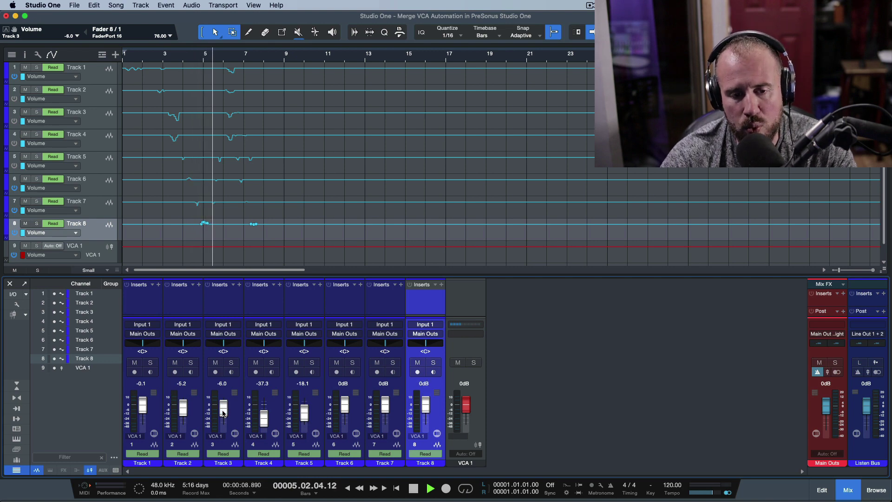
{"action": "key", "text": "space"}
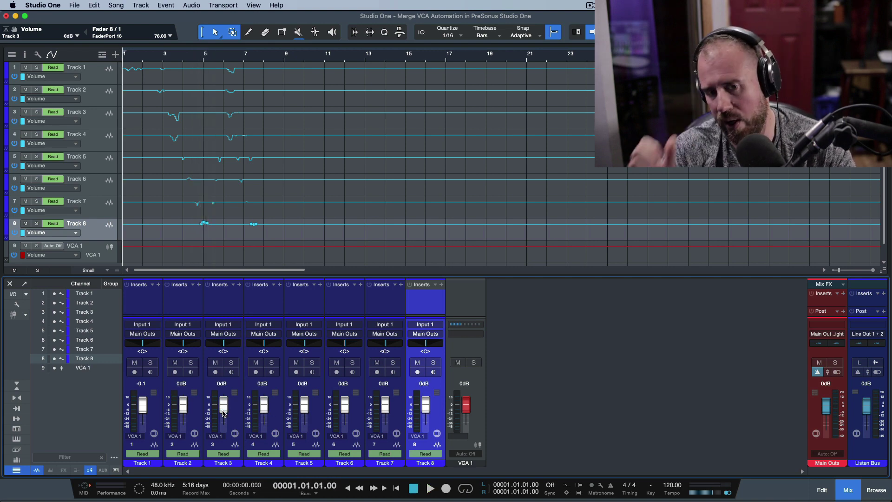
- Lower VCA 1 to -22.9 dB, then raise it to -13.3 dB during playback
{"action": "left_click", "coordinate": [482, 408]}
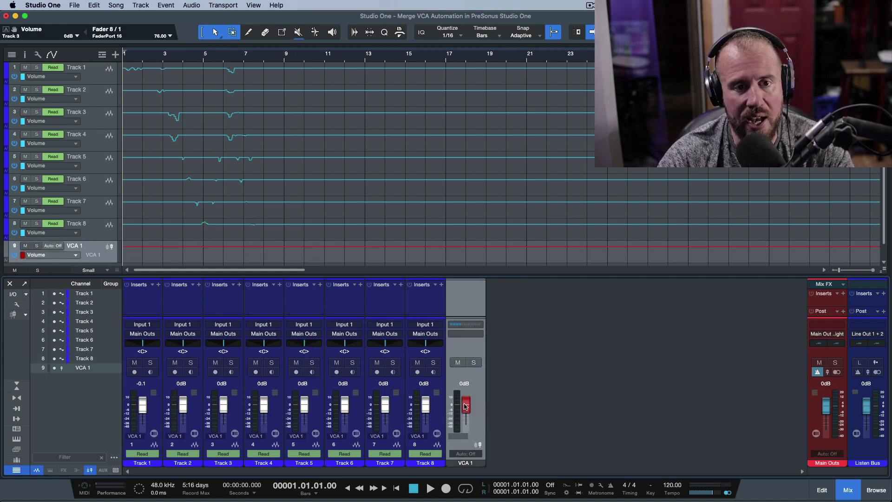
{"action": "left_click_drag", "start_coordinate": [466, 406], "coordinate": [465, 416]}
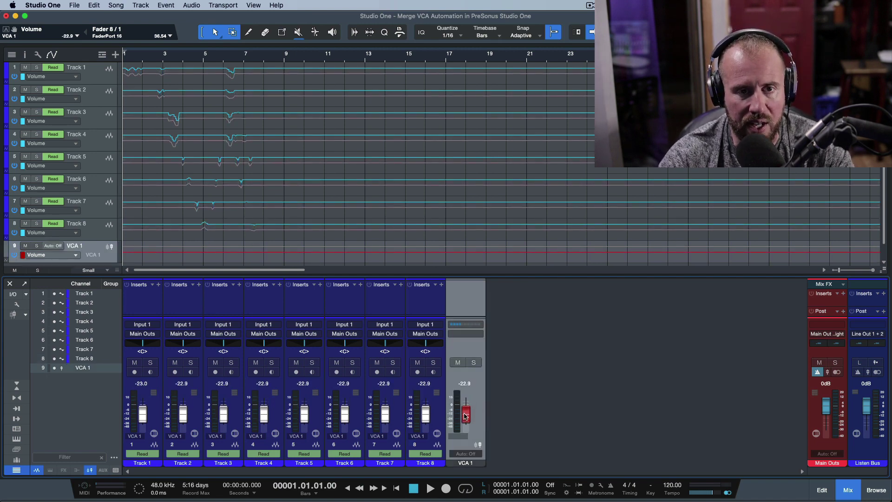
{"action": "key", "text": "space"}
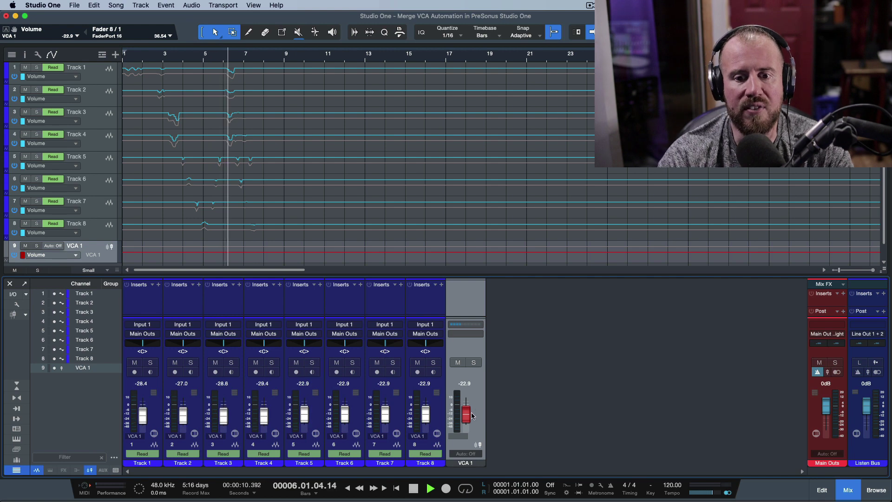
{"action": "left_click_drag", "start_coordinate": [465, 420], "coordinate": [469, 416]}
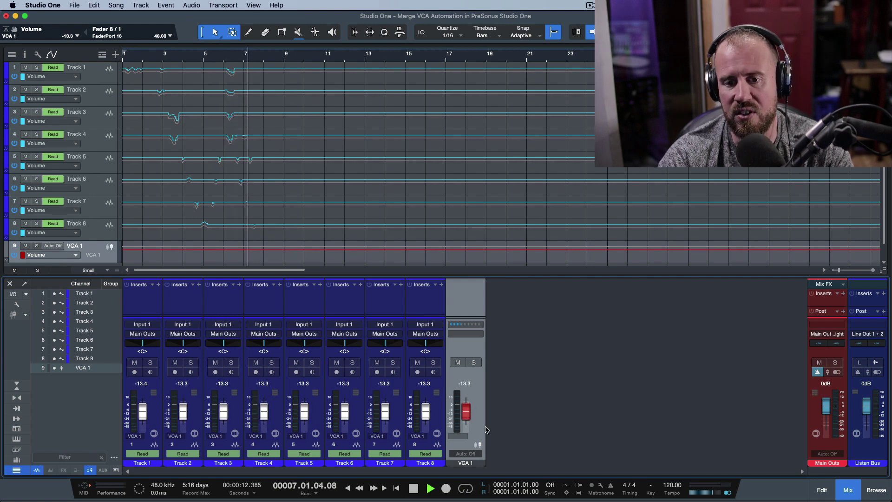
{"action": "key", "text": "space"}
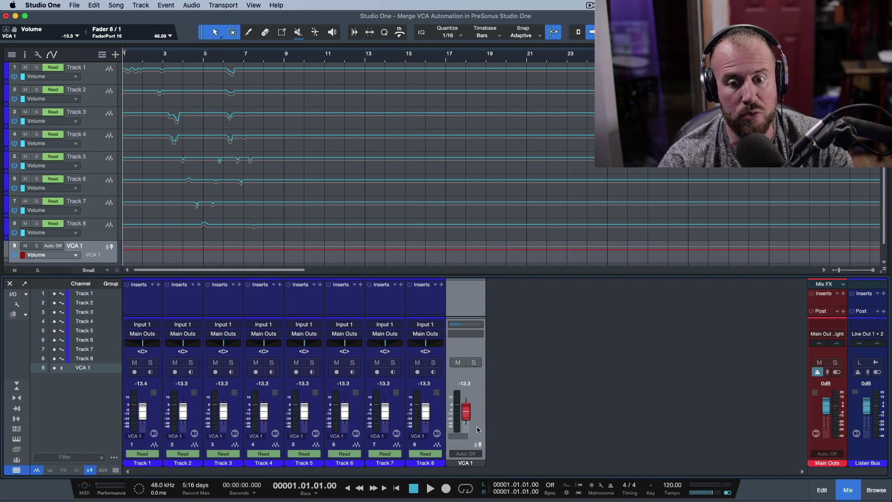
- Merge VCA 1's -13.3 dB offset into Tracks 1–8's automation, then remove VCA 1
{"action": "right_click", "coordinate": [478, 430]}
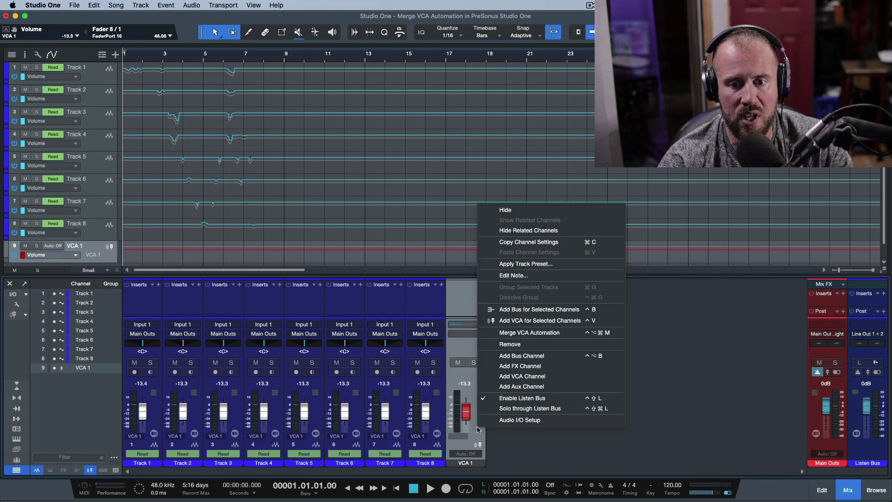
{"action": "left_click", "coordinate": [511, 334]}
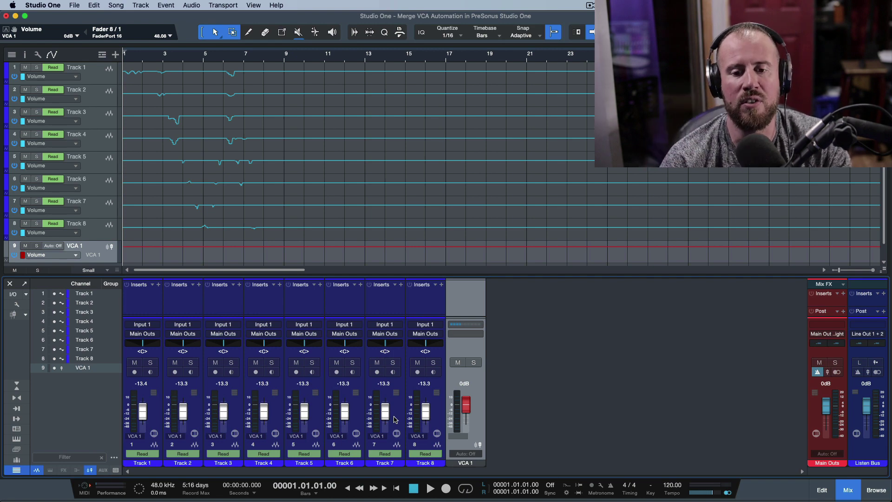
{"action": "right_click", "coordinate": [478, 414]}
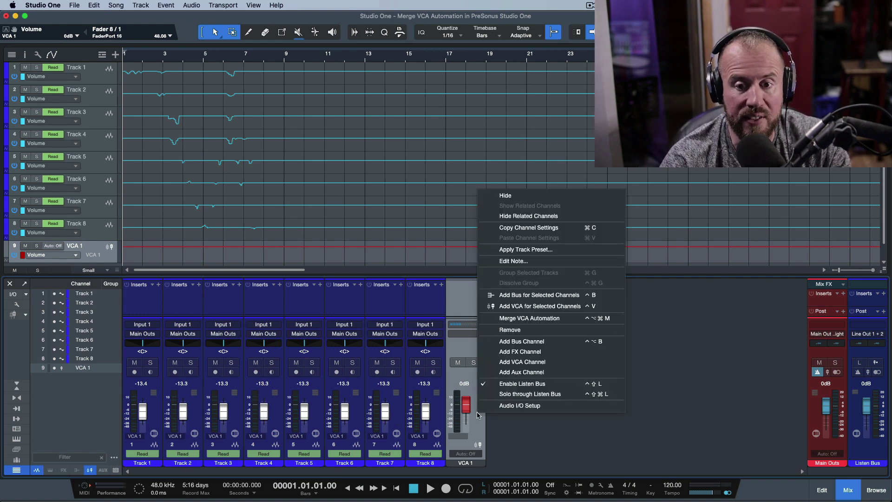
{"action": "left_click", "coordinate": [529, 318]}
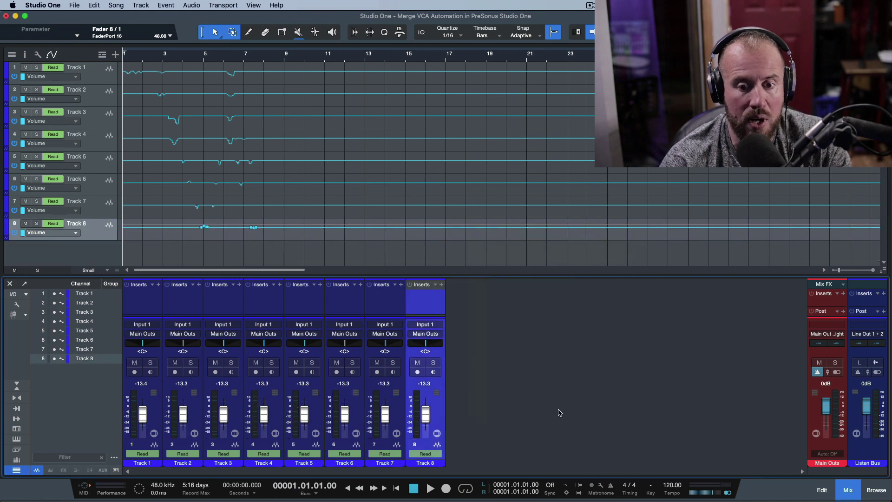
- Add a new VCA 1 for Tracks 1–8, raise it to +10 dB, and merge that boost
{"action": "left_click", "coordinate": [155, 415], "text": "shift"}
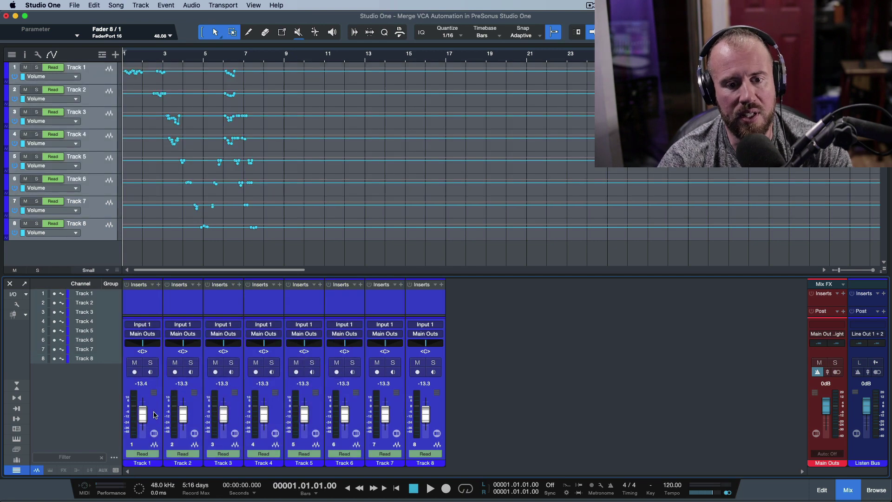
{"action": "right_click", "coordinate": [154, 415]}
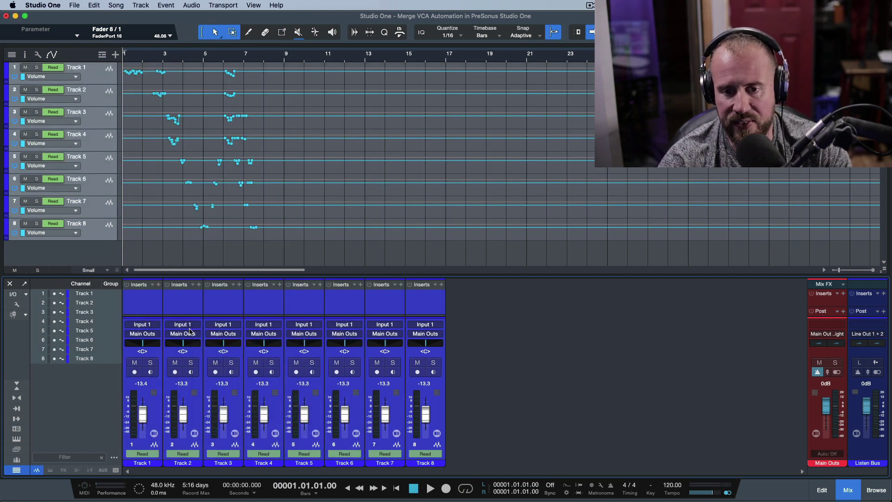
{"action": "left_click", "coordinate": [189, 329]}
{"action": "left_click_drag", "start_coordinate": [465, 406], "coordinate": [467, 396]}
{"action": "right_click", "coordinate": [477, 417]}
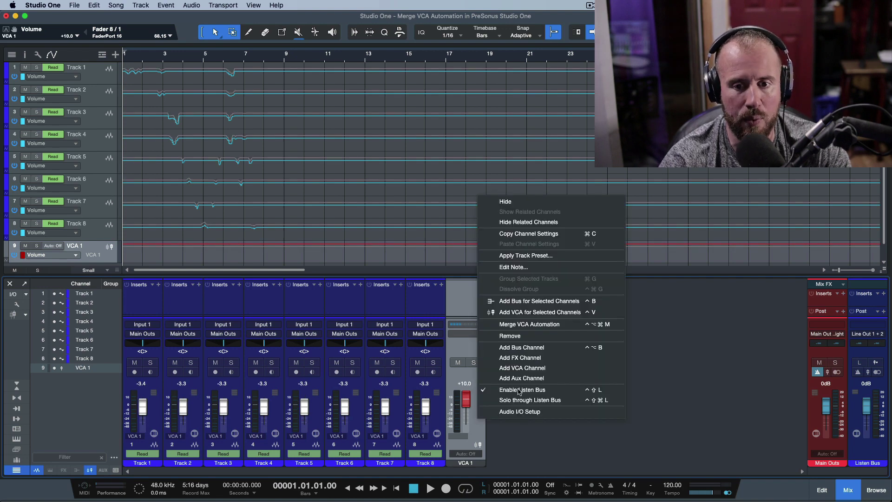
{"action": "left_click", "coordinate": [533, 325]}
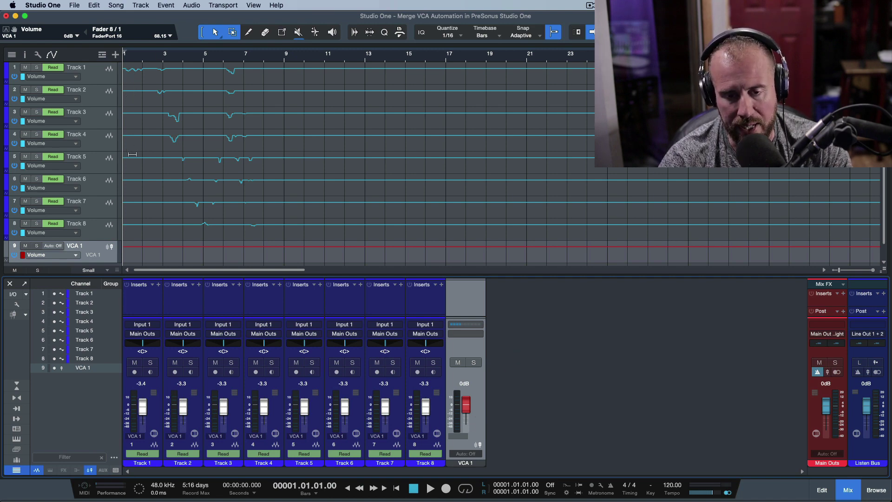
- Reset VCA 1 to 0 dB, then record a VCA 1 fader ride during playback
{"action": "left_click_drag", "start_coordinate": [470, 405], "coordinate": [468, 409]}
{"action": "left_click", "coordinate": [468, 409], "text": "alt"}
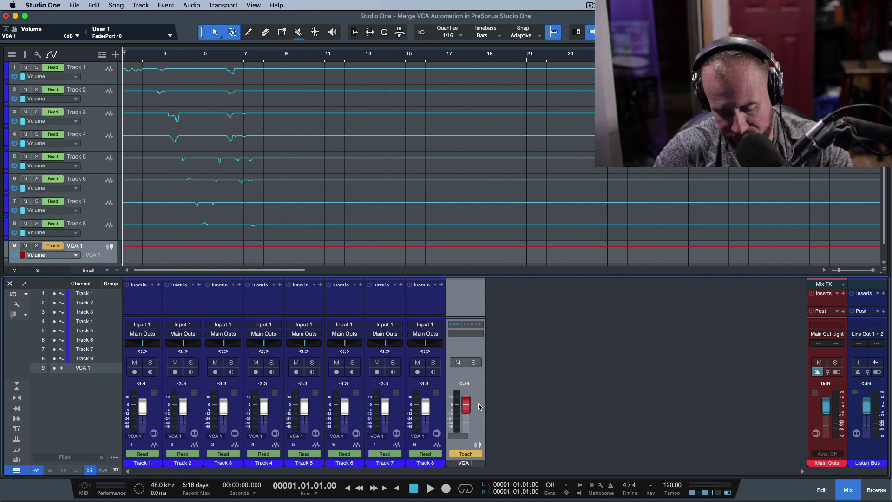
{"action": "key", "text": "space"}
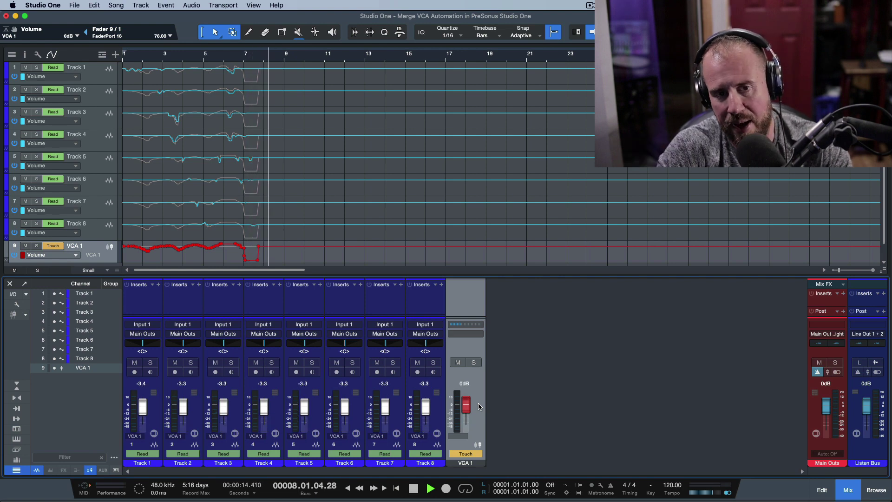
{"action": "key", "text": "space"}
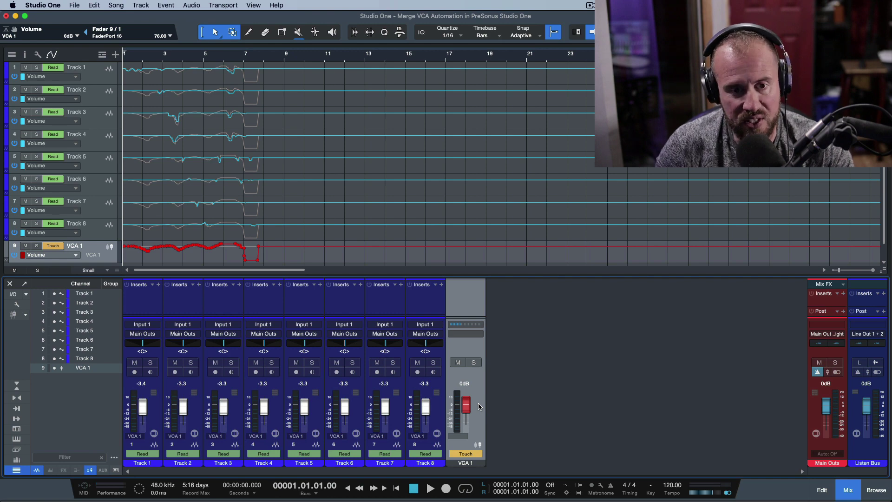
- Play VCA 1's recorded volume ride over Tracks 1–8 in Read mode, then stop at the start
{"action": "key", "text": "space"}
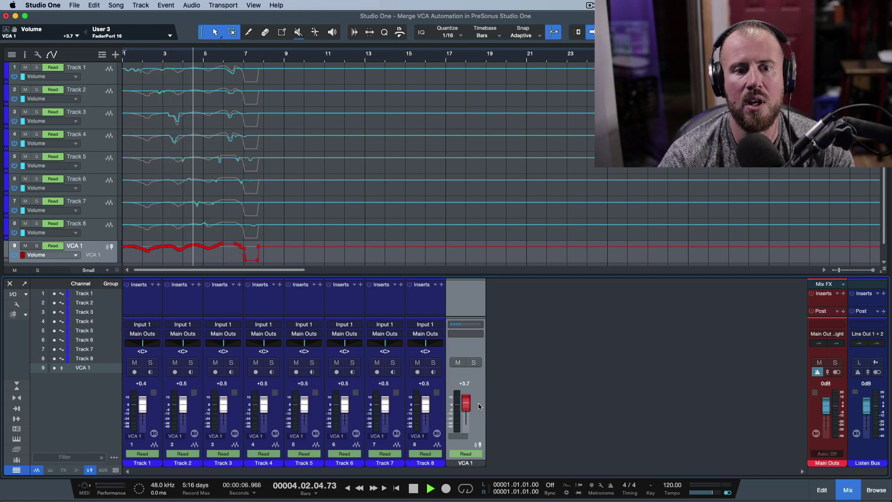
{"action": "key", "text": "space"}
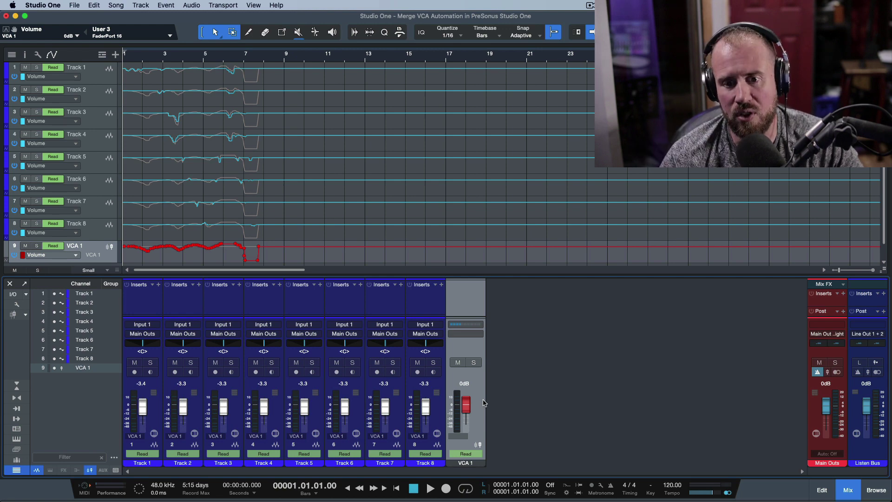
- Merge VCA 1's volume ride, with its dip near bar 7, into Tracks 1–8's envelopes
{"action": "right_click", "coordinate": [484, 403]}
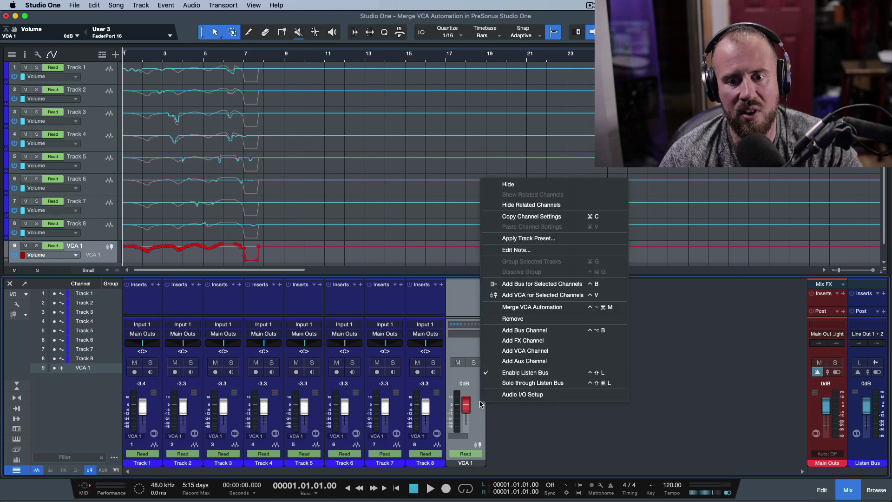
{"action": "left_click", "coordinate": [518, 309]}
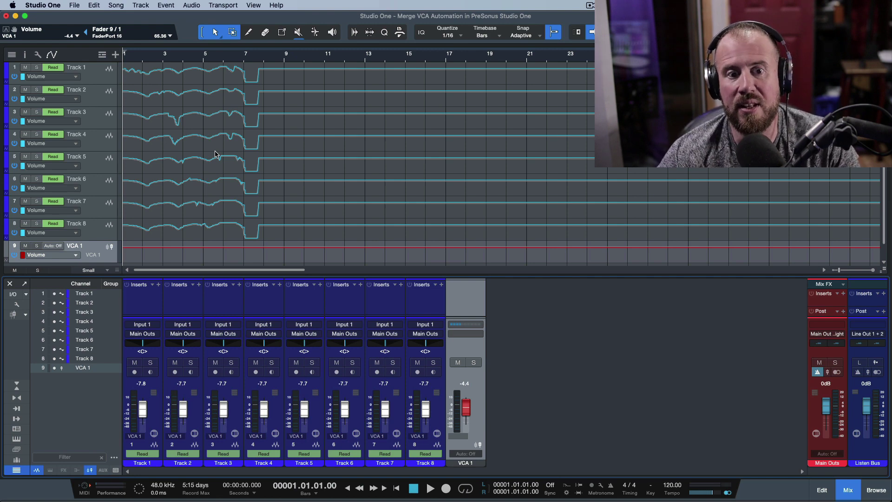
- Merge VCA 1's automation into Tracks 1–8 with Merge VCA Automation, returning VCA 1 to 0 dB
{"action": "right_click", "coordinate": [481, 415]}
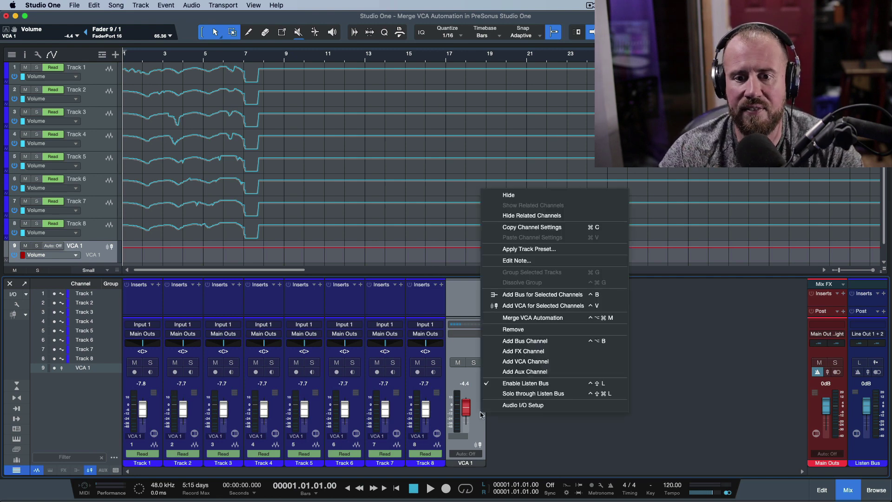
{"action": "left_click", "coordinate": [533, 318]}
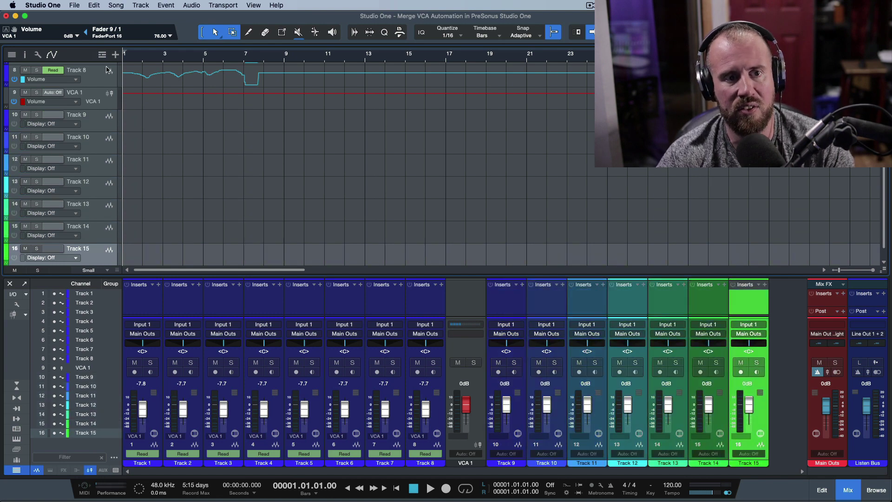
- Select Tracks 9–15, colour them green, and add VCA 2 controlling them as track 17
{"action": "left_click", "coordinate": [107, 123]}
{"action": "left_click", "coordinate": [102, 261], "text": "shift"}
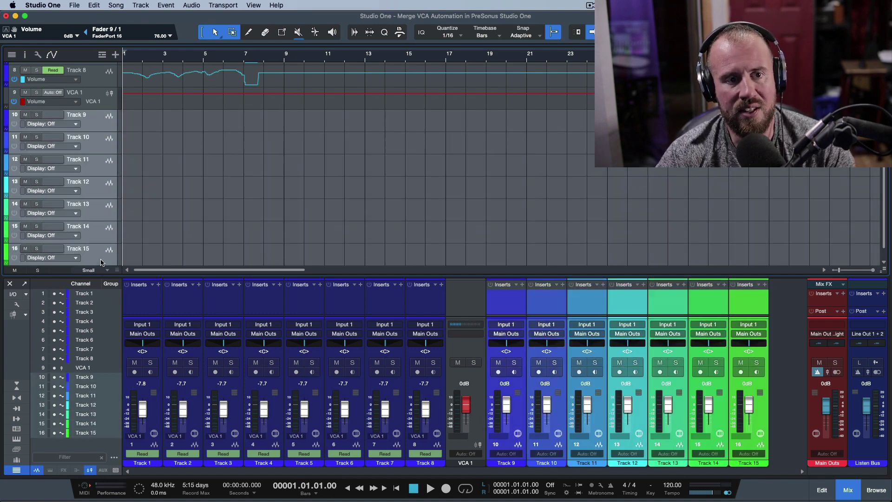
{"action": "left_click", "coordinate": [7, 118]}
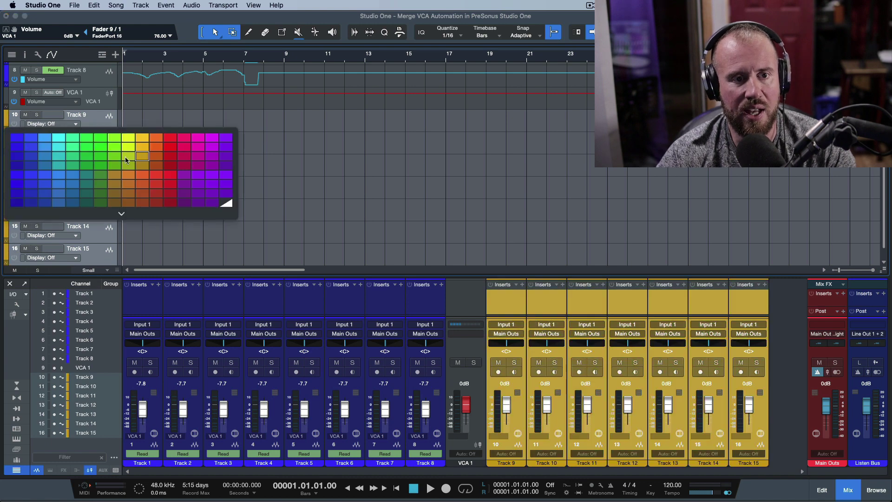
{"action": "left_click", "coordinate": [133, 159]}
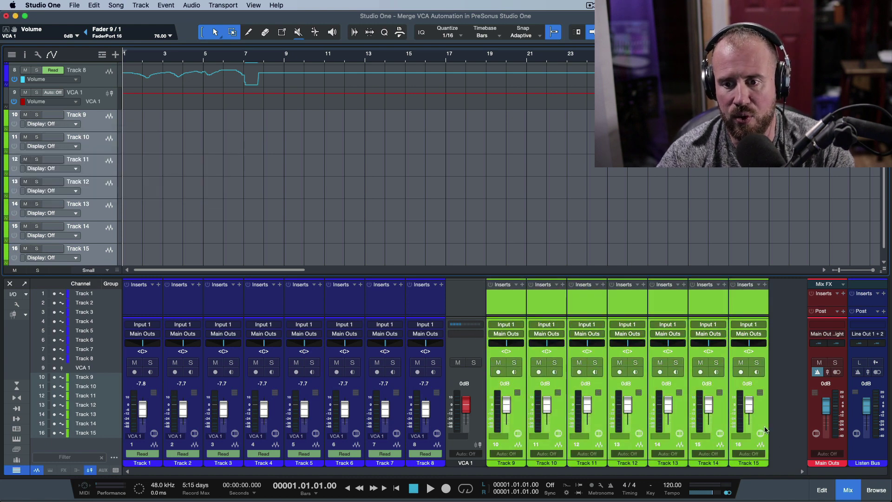
{"action": "right_click", "coordinate": [758, 418]}
{"action": "left_click", "coordinate": [730, 333]}
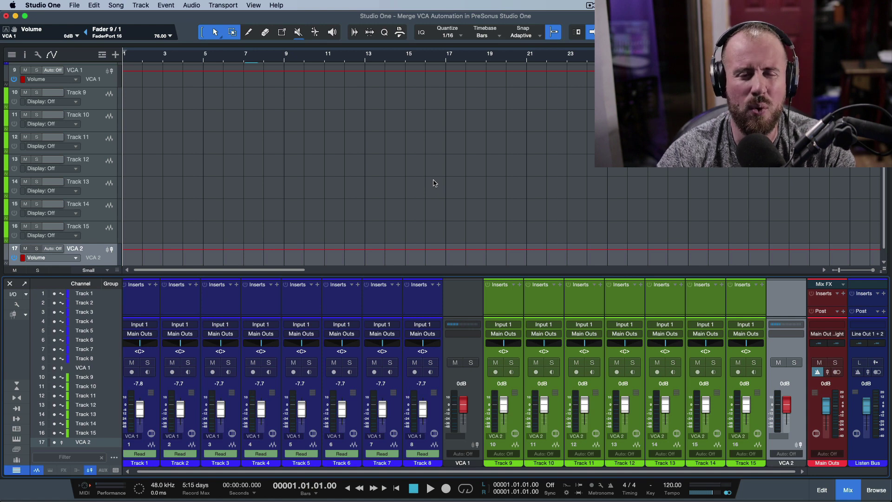
- Fit all 17 tracks, zoom to bars 1–5, and spread Tracks 9–15 faders from +6.0 to -16.5 dB
{"action": "scroll", "coordinate": [469, 186], "scroll_direction": "right", "scroll_amount": 3}
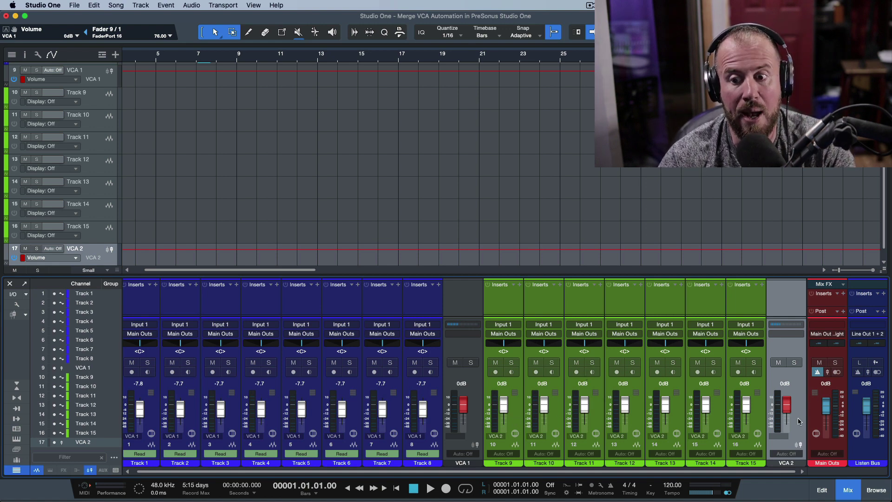
{"action": "scroll", "coordinate": [512, 230], "scroll_direction": "left", "scroll_amount": 2}
{"action": "key", "text": "shift+z"}
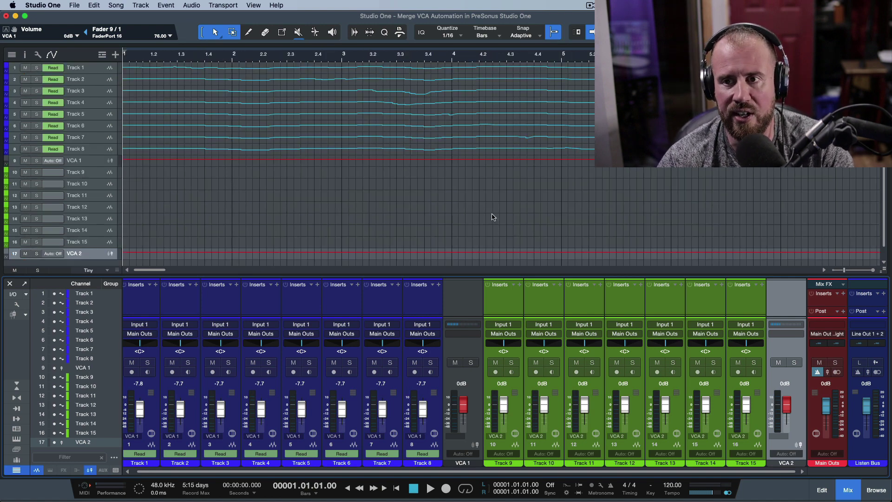
{"action": "key", "text": "e"}
{"action": "key", "text": "e"}
{"action": "key", "text": "e"}
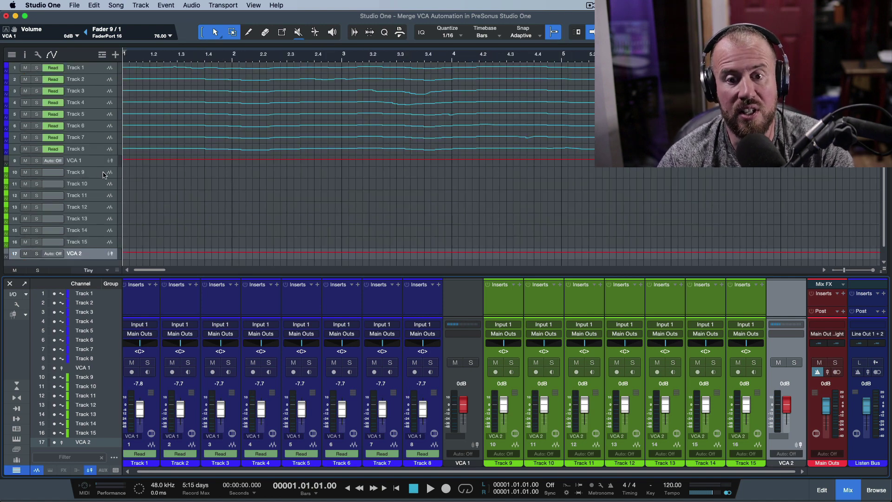
{"action": "left_click_drag", "start_coordinate": [503, 404], "coordinate": [747, 412]}
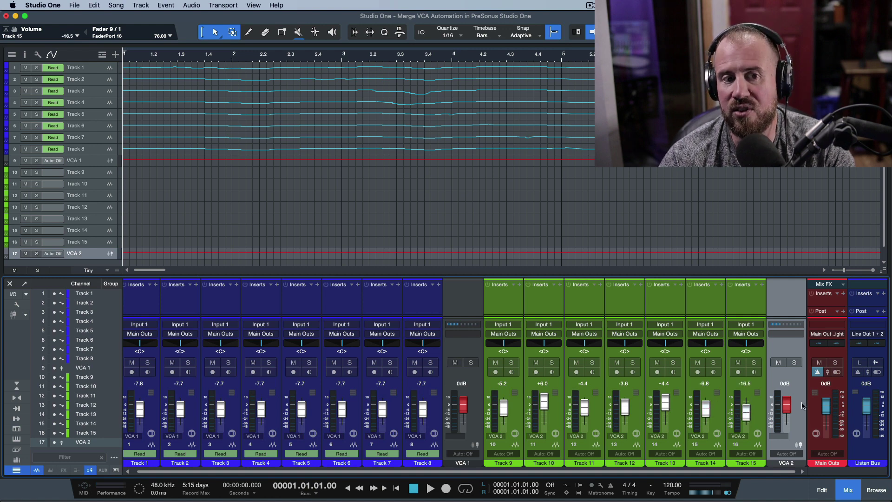
- Lower VCA 2 to -6.8 dB and play the song to hear Tracks 9–15 drop
{"action": "key", "text": "space"}
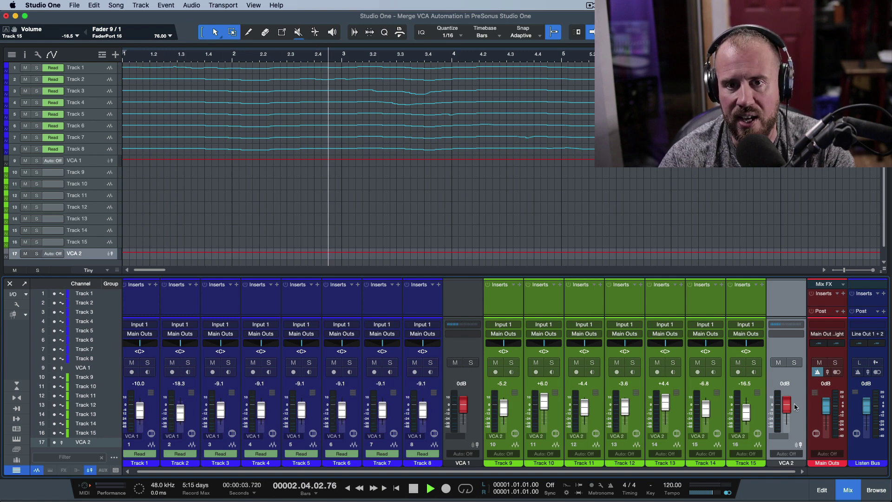
{"action": "key", "text": "space"}
{"action": "key", "text": "space"}
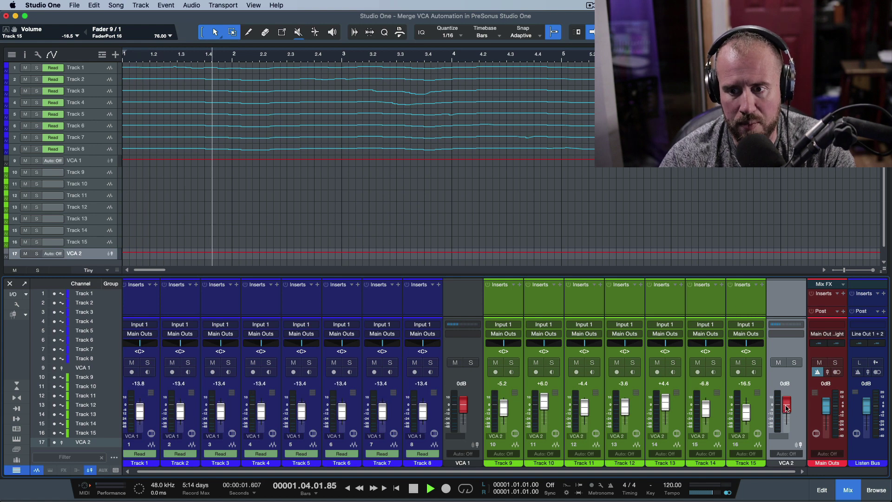
{"action": "left_click_drag", "start_coordinate": [787, 408], "coordinate": [786, 413]}
{"action": "key", "text": "space"}
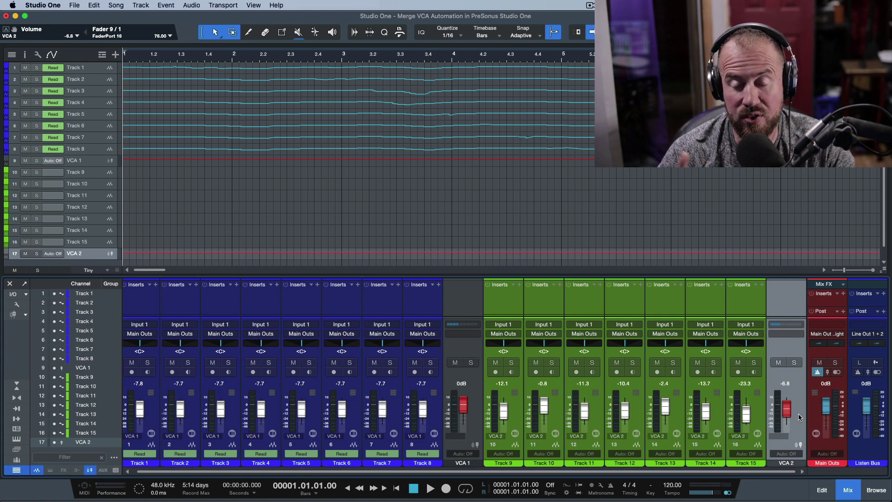
- Merge VCA 2's -6.8 dB cut into Tracks 9–15 and set those tracks to Auto: Off
{"action": "right_click", "coordinate": [799, 414]}
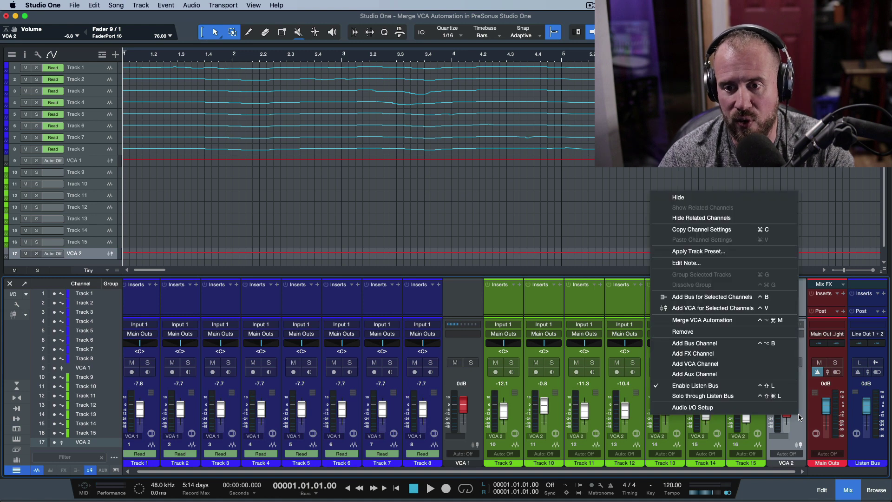
{"action": "left_click", "coordinate": [746, 324]}
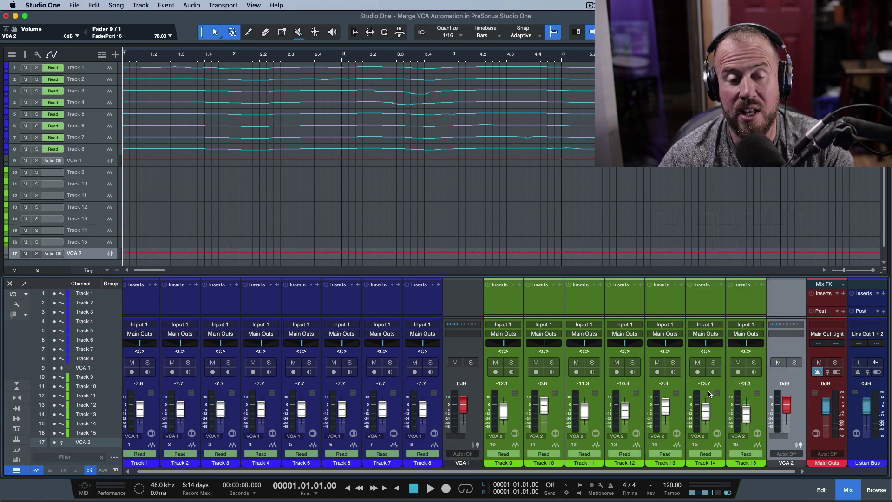
{"action": "left_click", "coordinate": [100, 173]}
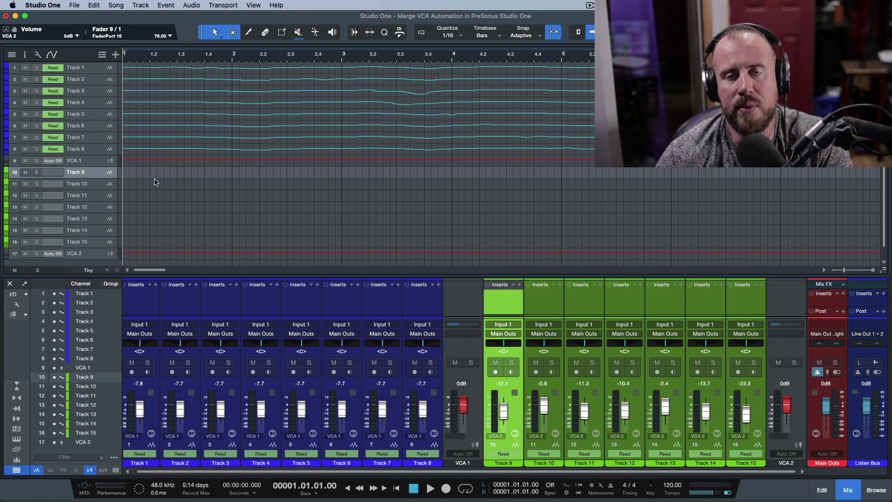
{"action": "left_click", "coordinate": [760, 414], "text": "shift"}
{"action": "left_click", "coordinate": [754, 452]}
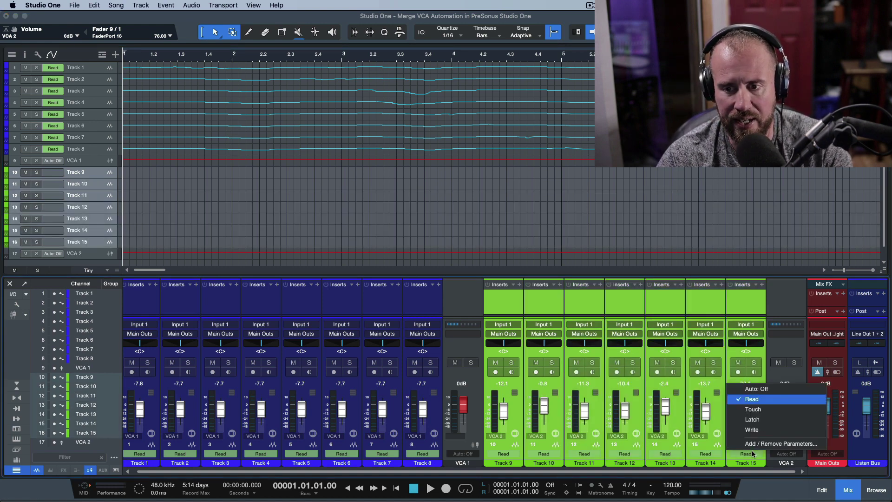
{"action": "left_click", "coordinate": [756, 388]}
{"action": "left_click", "coordinate": [761, 410]}
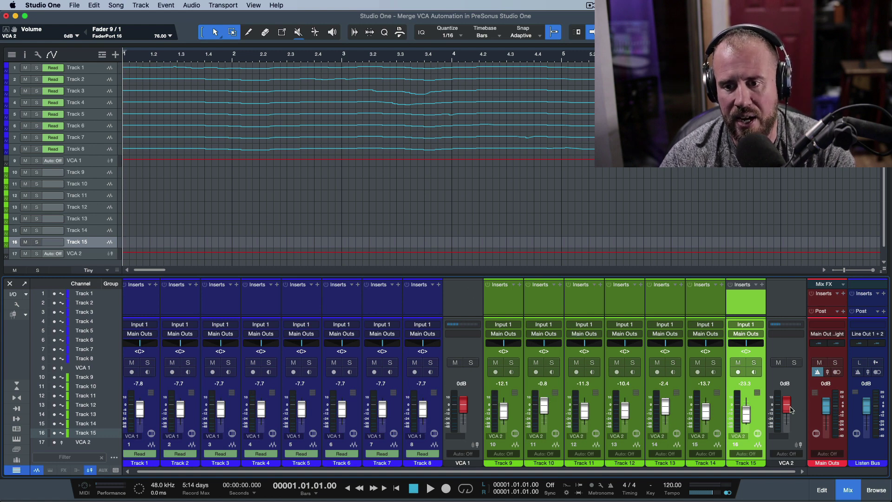
- Raise VCA 2 to +10.0 dB, lifting Tracks 9–15 to between +9.2 and -13.3 dB
{"action": "left_click_drag", "start_coordinate": [789, 409], "coordinate": [790, 406]}
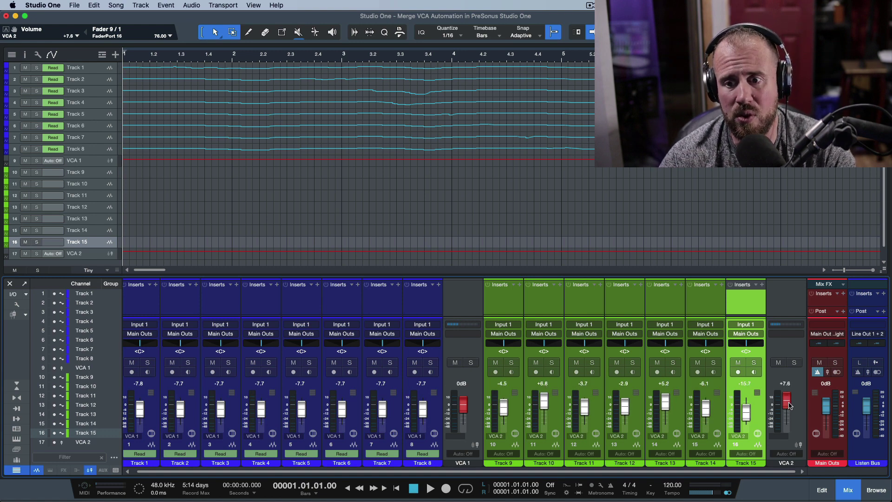
{"action": "left_click_drag", "start_coordinate": [790, 405], "coordinate": [790, 405]}
- Merge VCA 2's +10 dB boost into Tracks 9–15 and switch those tracks to Auto: Off
{"action": "right_click", "coordinate": [798, 414]}
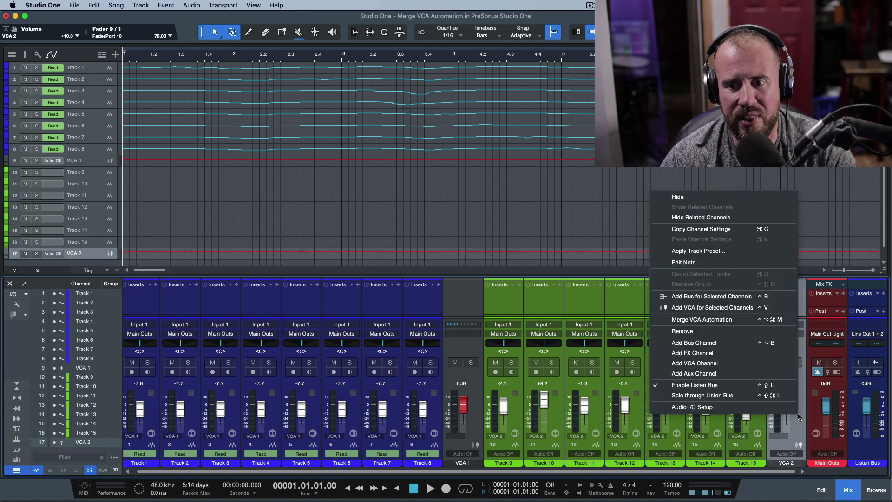
{"action": "left_click", "coordinate": [729, 322]}
{"action": "left_click", "coordinate": [762, 416]}
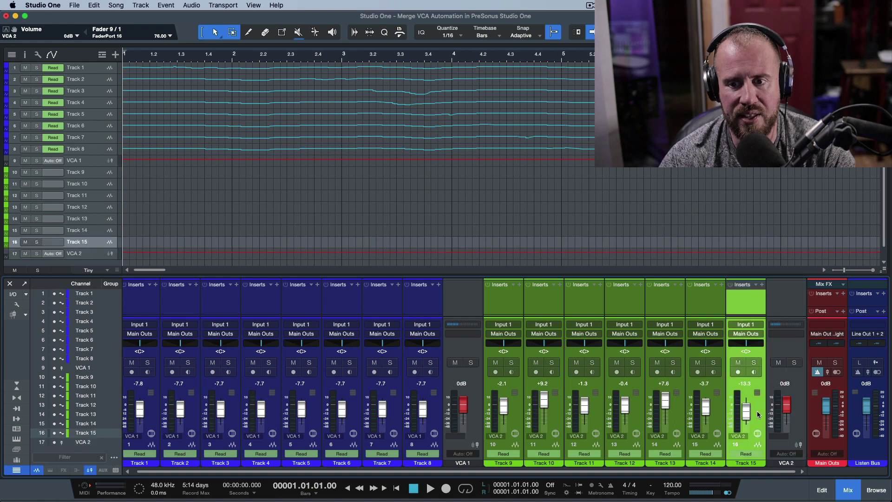
{"action": "left_click", "coordinate": [511, 409], "text": "shift"}
{"action": "left_click", "coordinate": [512, 453]}
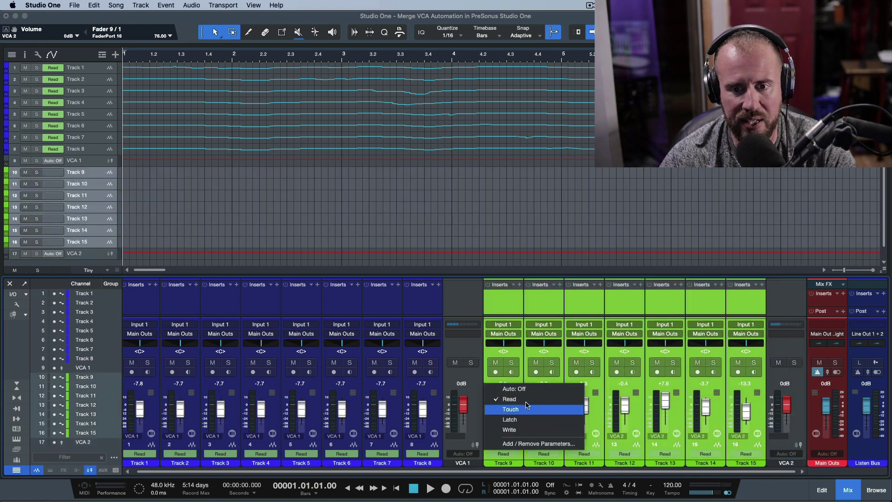
{"action": "left_click", "coordinate": [516, 390]}
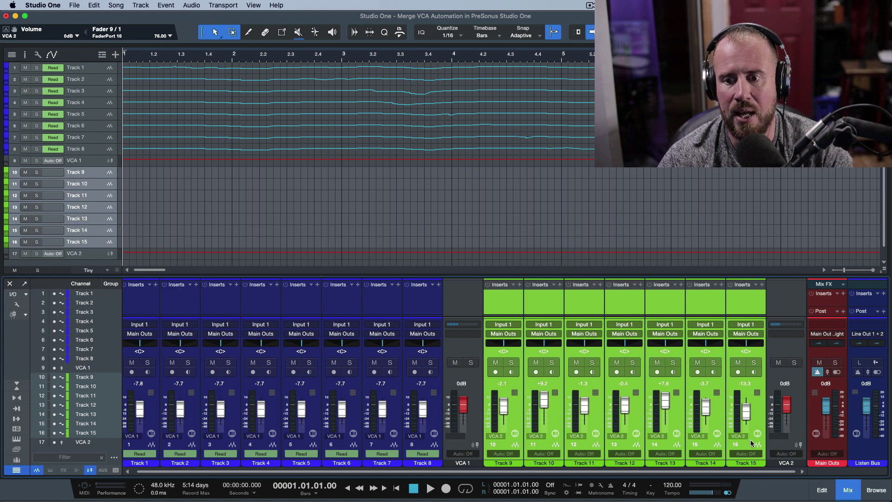
{"action": "left_click", "coordinate": [804, 427]}
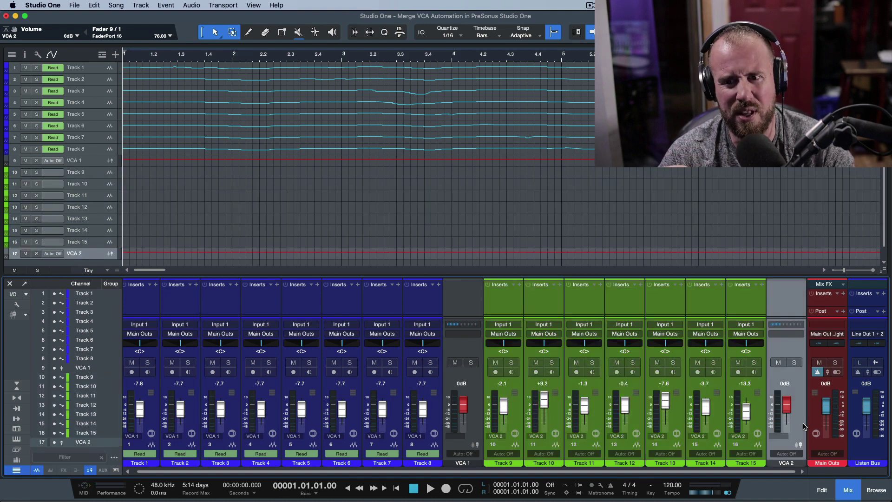
- Remove the VCA 2 channel, then select Tracks 9–15 at their merged levels
{"action": "right_click", "coordinate": [804, 427]}
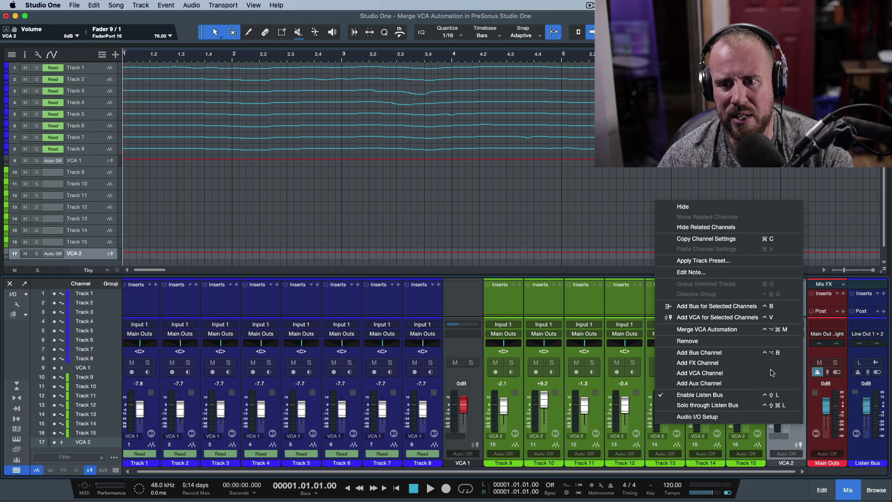
{"action": "left_click", "coordinate": [739, 342]}
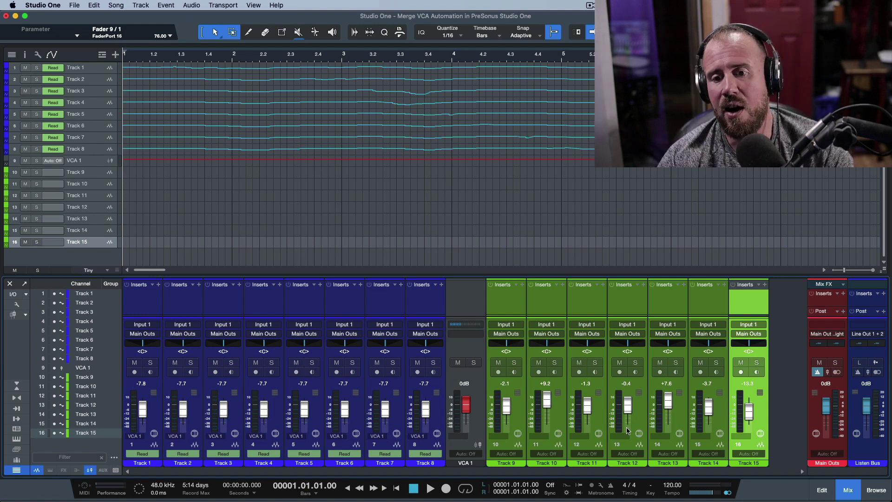
{"action": "left_click", "coordinate": [518, 409], "text": "shift"}
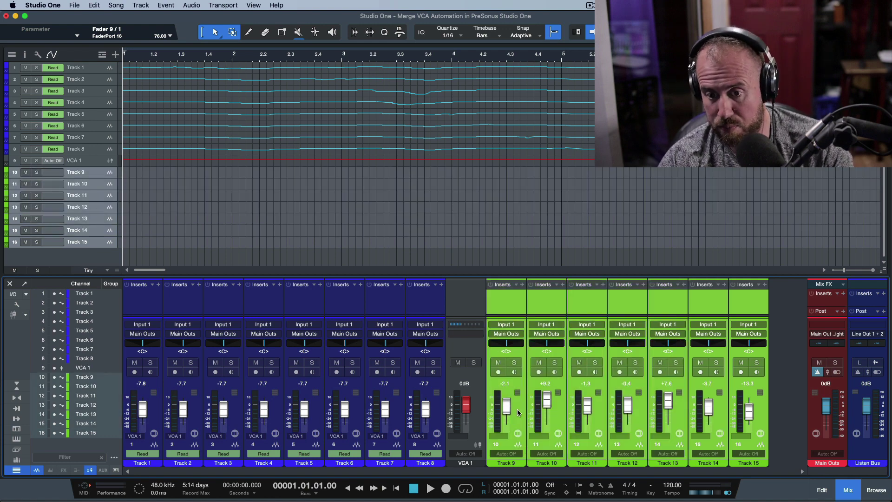
- Add VCA 2 for selected Tracks 9–15, verify each track's assignment, then select VCA 2
{"action": "right_click", "coordinate": [517, 409]}
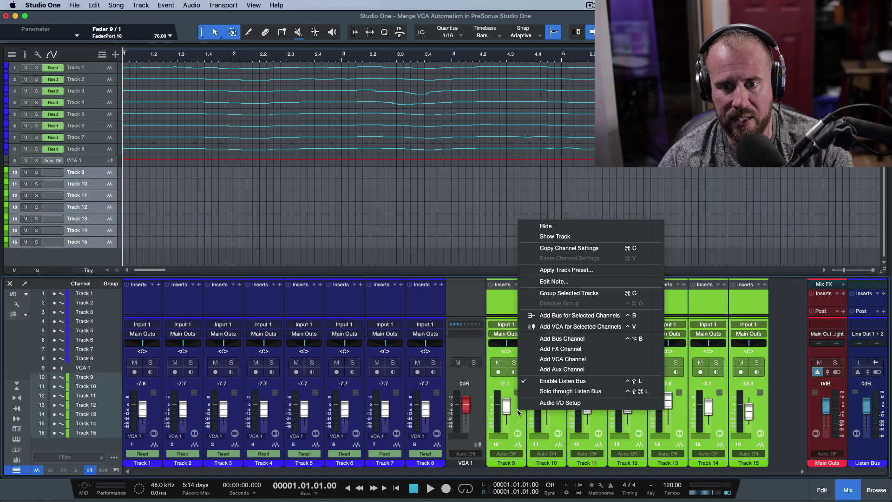
{"action": "left_click", "coordinate": [539, 327]}
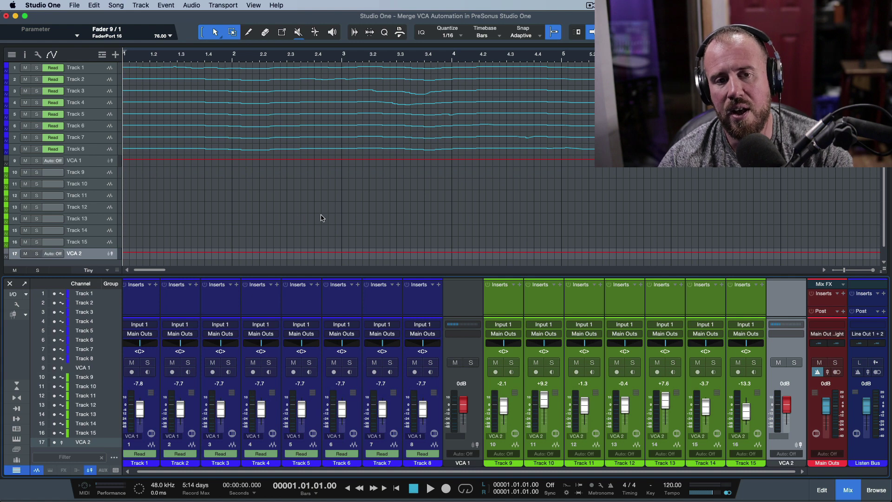
{"action": "left_click", "coordinate": [104, 173]}
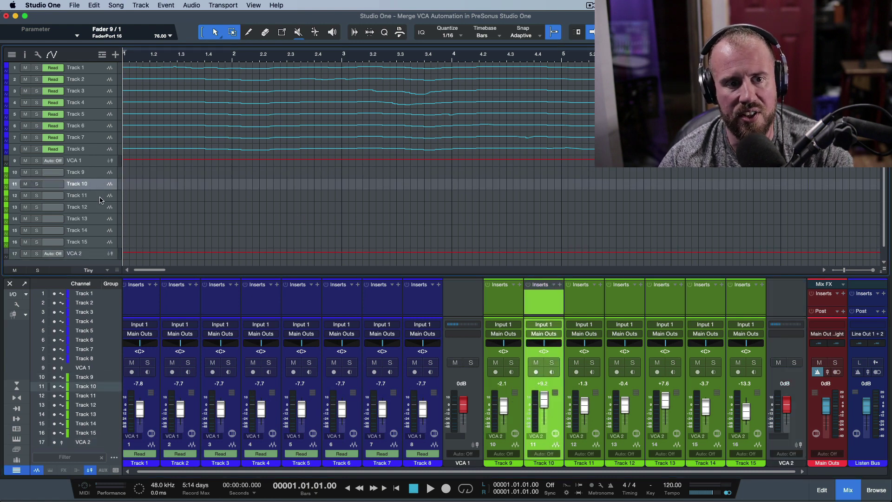
{"action": "left_click", "coordinate": [99, 197]}
{"action": "left_click", "coordinate": [100, 208]}
{"action": "left_click", "coordinate": [101, 219]}
{"action": "left_click", "coordinate": [101, 231]}
{"action": "left_click", "coordinate": [102, 243]}
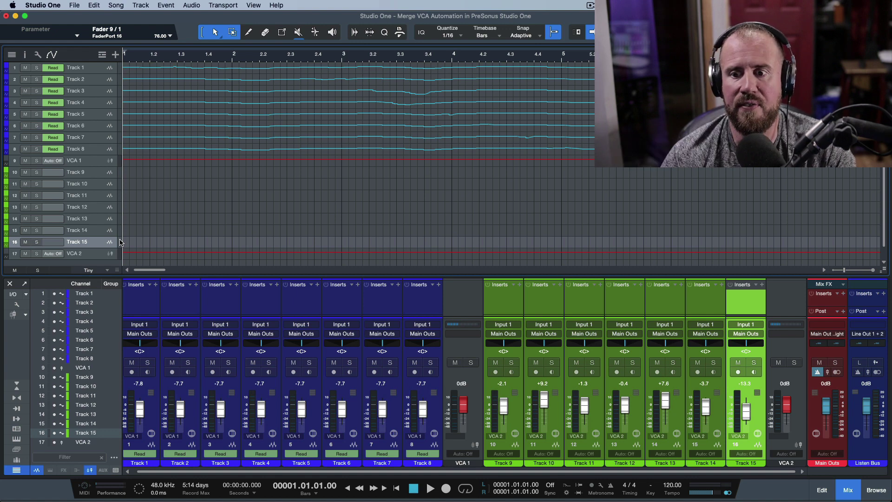
{"action": "left_click", "coordinate": [800, 416]}
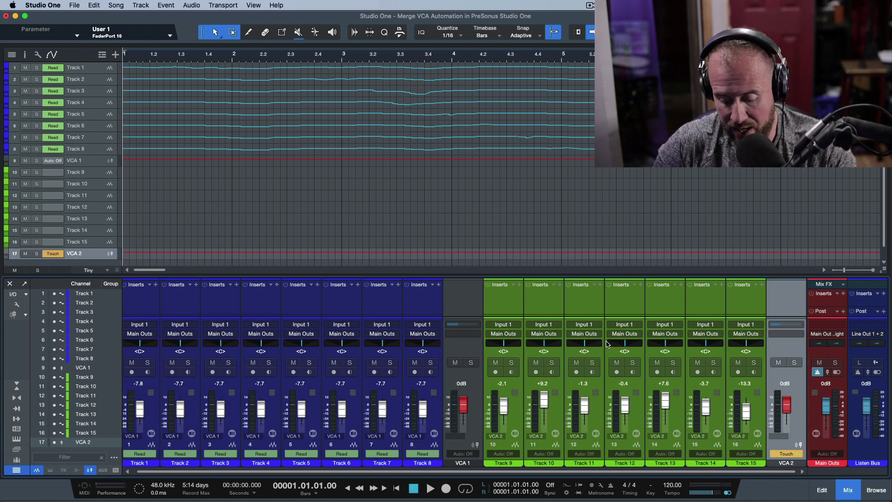
- Record a VCA 2 fader ride in Touch mode over bars 1–4 during playback
{"action": "key", "text": "space"}
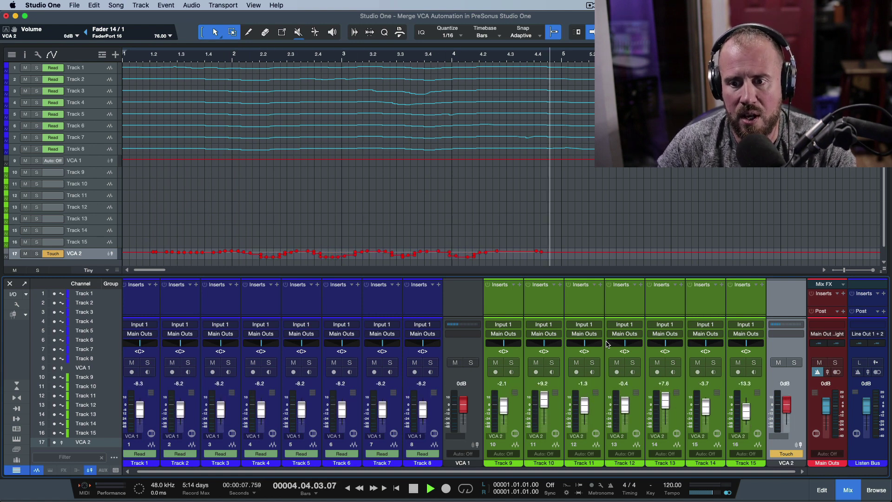
{"action": "key", "text": "space"}
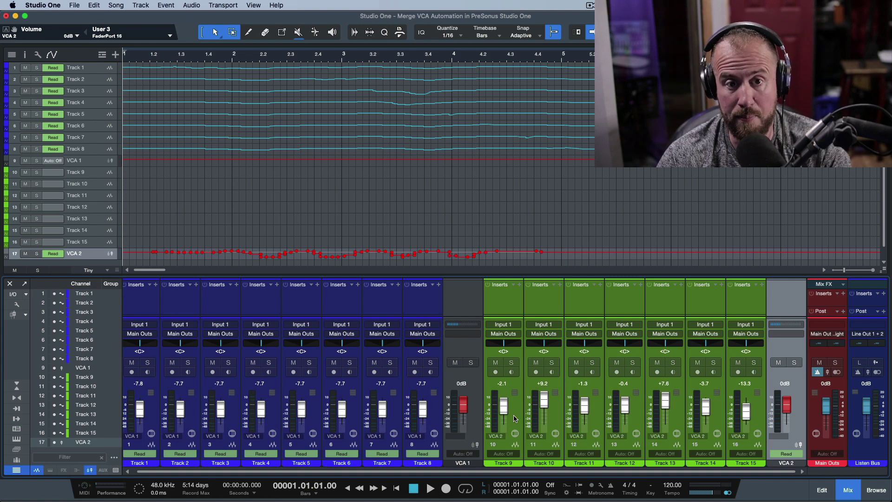
{"action": "key", "text": "space"}
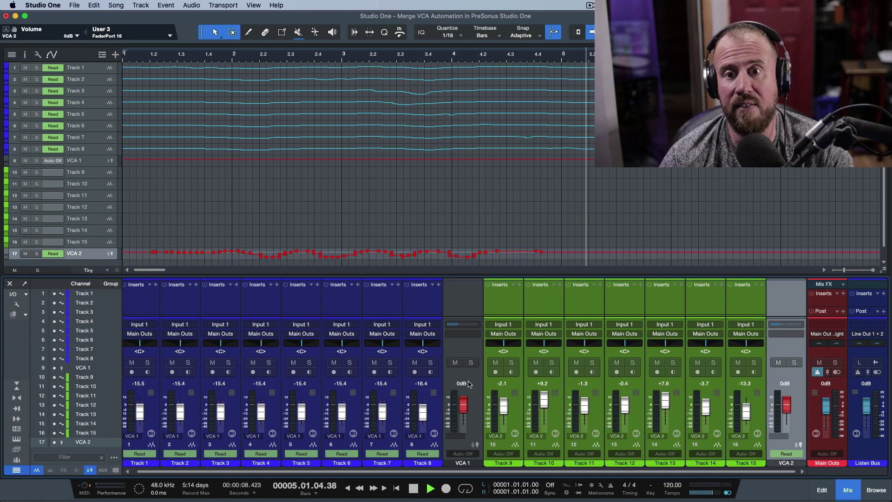
{"action": "key", "text": "space"}
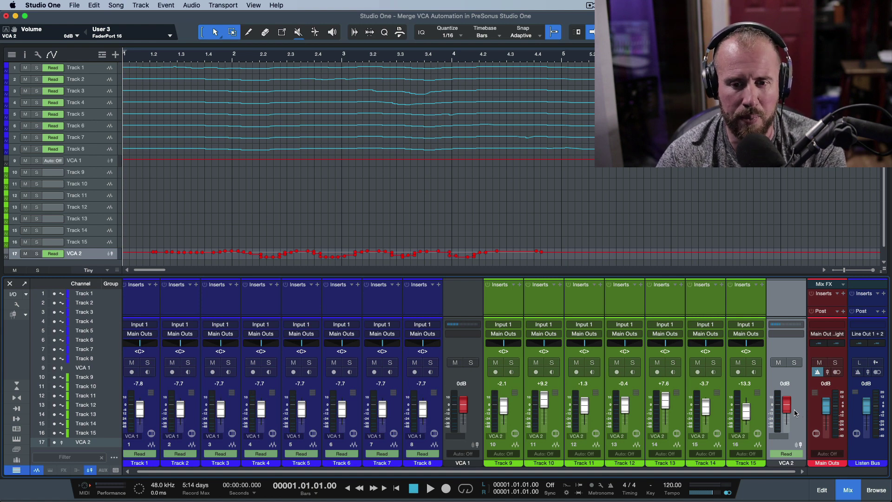
- Lower Track 10 to +6.0 dB and Track 11 to -3.6 dB, then audition the balance
{"action": "left_click_drag", "start_coordinate": [543, 409], "coordinate": [507, 407]}
{"action": "left_click_drag", "start_coordinate": [585, 406], "coordinate": [749, 412]}
{"action": "key", "text": "space"}
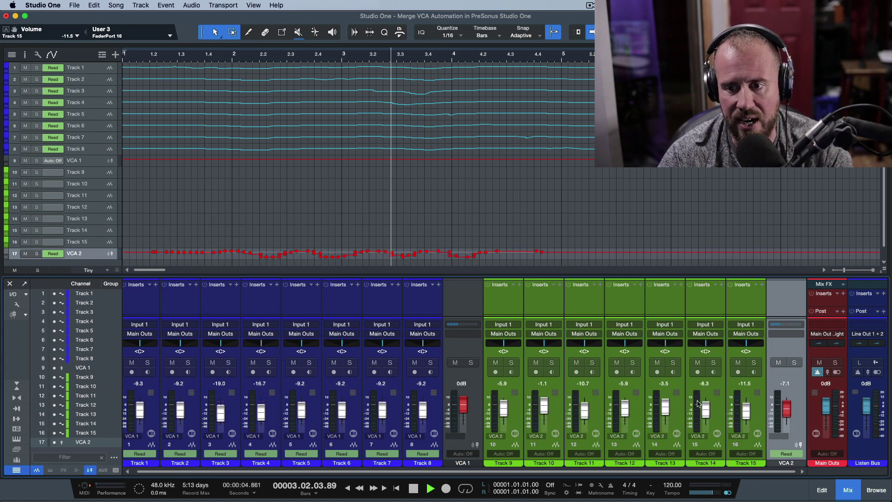
{"action": "key", "text": "space"}
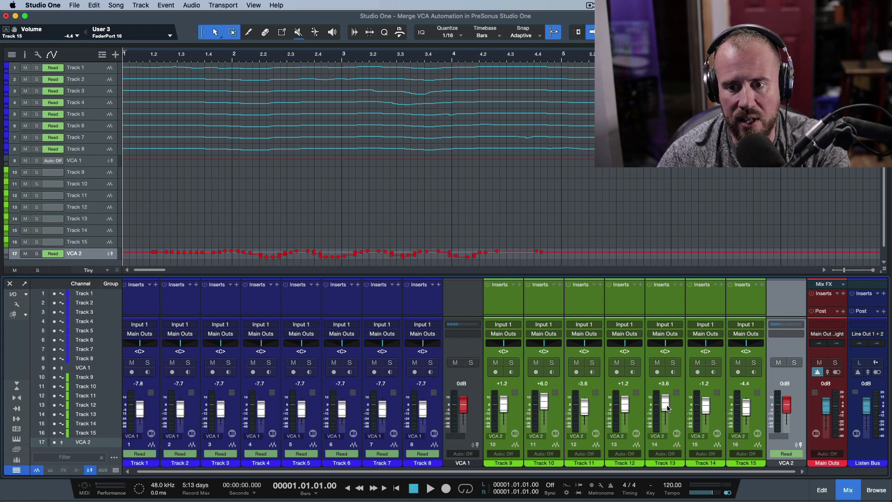
- Pull Track 13 down to -8.4 dB and play back to check the mix
{"action": "left_click_drag", "start_coordinate": [667, 408], "coordinate": [667, 415]}
{"action": "key", "text": "space"}
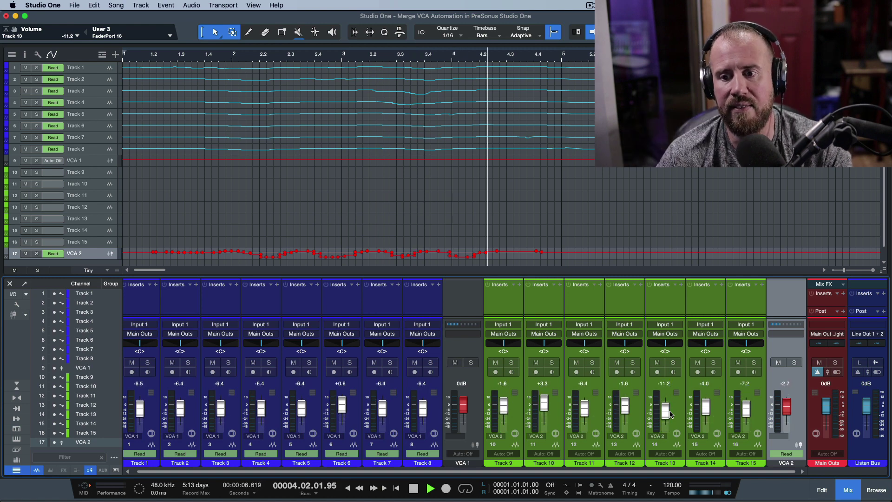
{"action": "key", "text": "space"}
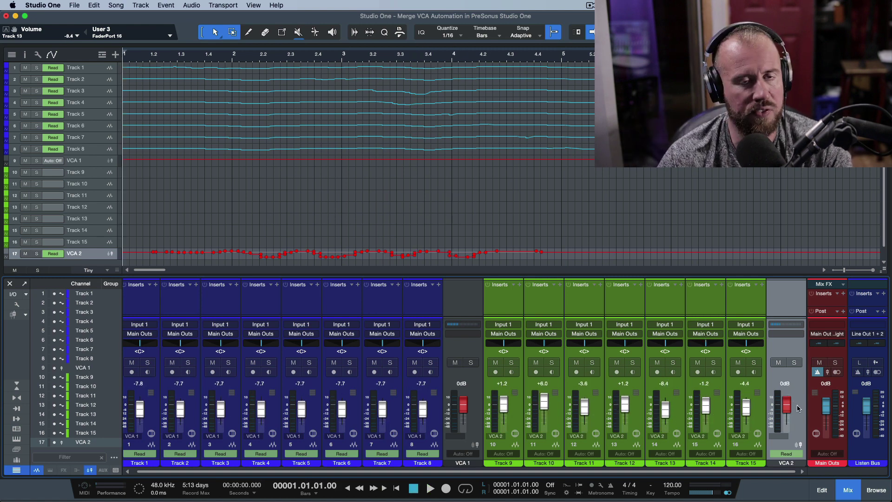
- Merge VCA 2's volume ride into Tracks 9–15, then select Track 9
{"action": "right_click", "coordinate": [797, 406]}
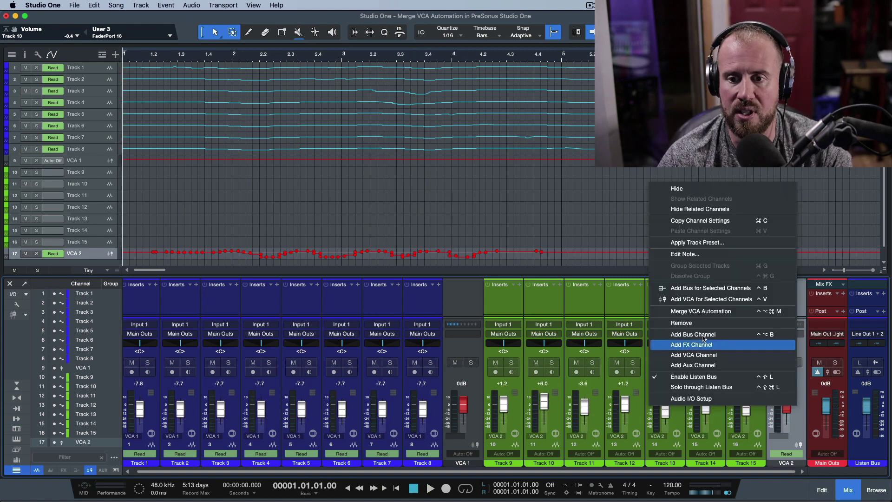
{"action": "left_click", "coordinate": [708, 312]}
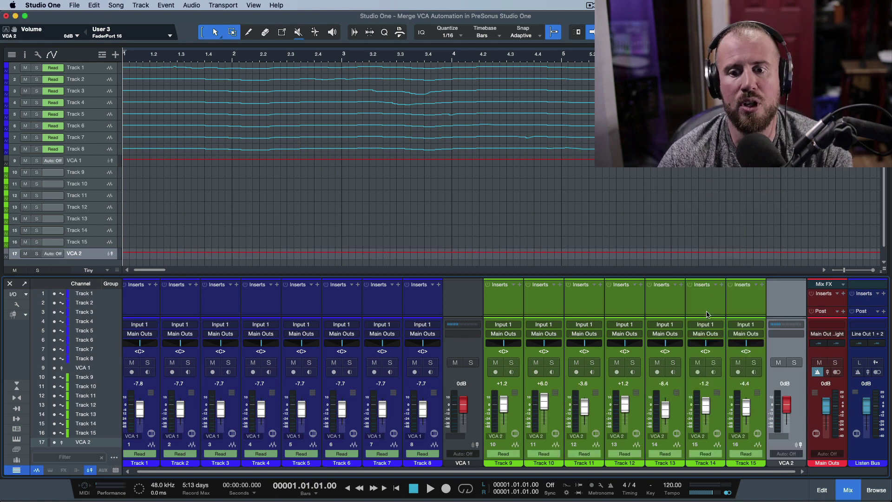
{"action": "left_click", "coordinate": [101, 175]}
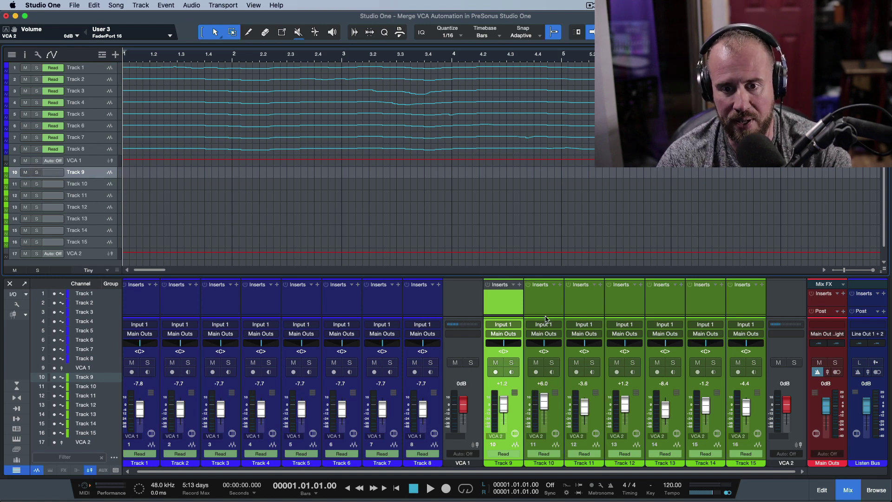
- Enlarge the Track 9 row and show automation lanes for Tracks 9 through 12
{"action": "left_click_drag", "start_coordinate": [114, 179], "coordinate": [115, 184]}
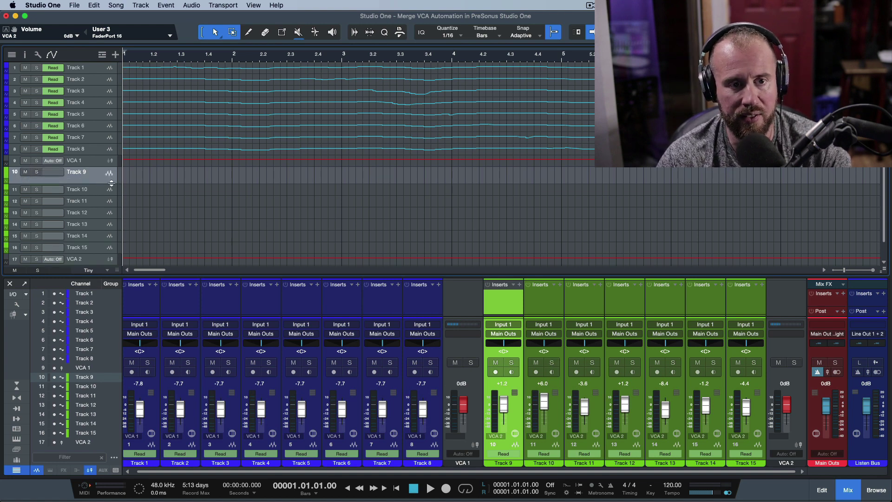
{"action": "key", "text": "ctrl+shift+m"}
{"action": "left_click", "coordinate": [112, 193]}
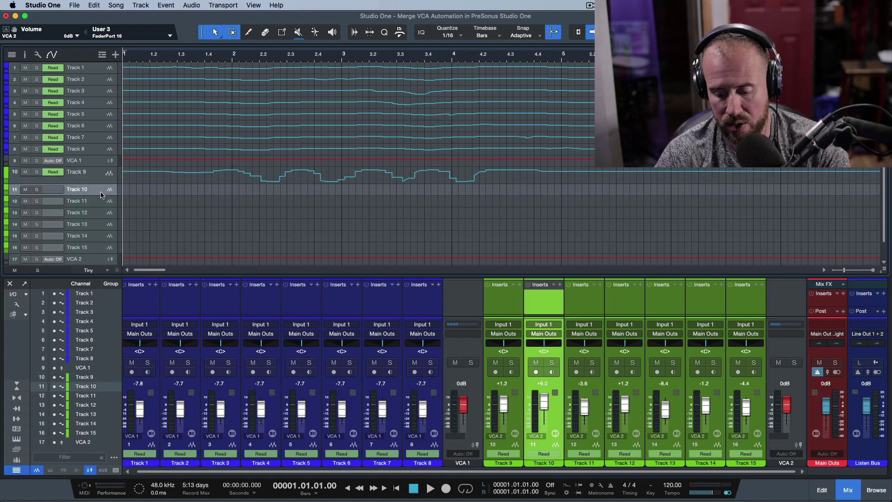
{"action": "key", "text": "ctrl+shift+m"}
{"action": "left_click", "coordinate": [95, 201]}
{"action": "key", "text": "ctrl+shift+m"}
{"action": "left_click", "coordinate": [96, 213]}
{"action": "key", "text": "ctrl+shift+m"}
- Show automation lanes for Tracks 13, 14 and 15, then select VCA 2
{"action": "left_click", "coordinate": [97, 224]}
{"action": "key", "text": "ctrl+shift+m"}
{"action": "left_click", "coordinate": [97, 236]}
{"action": "key", "text": "ctrl+shift+m"}
{"action": "left_click", "coordinate": [99, 248]}
{"action": "key", "text": "ctrl+shift+m"}
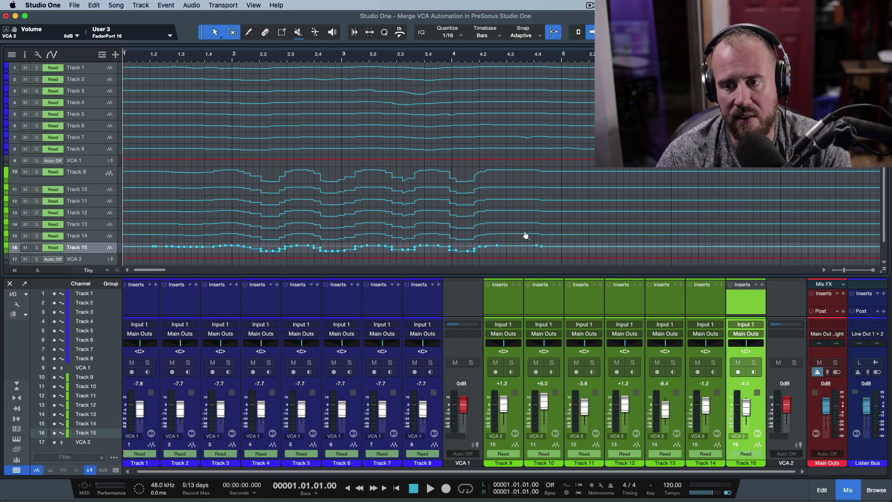
{"action": "left_click", "coordinate": [799, 411]}
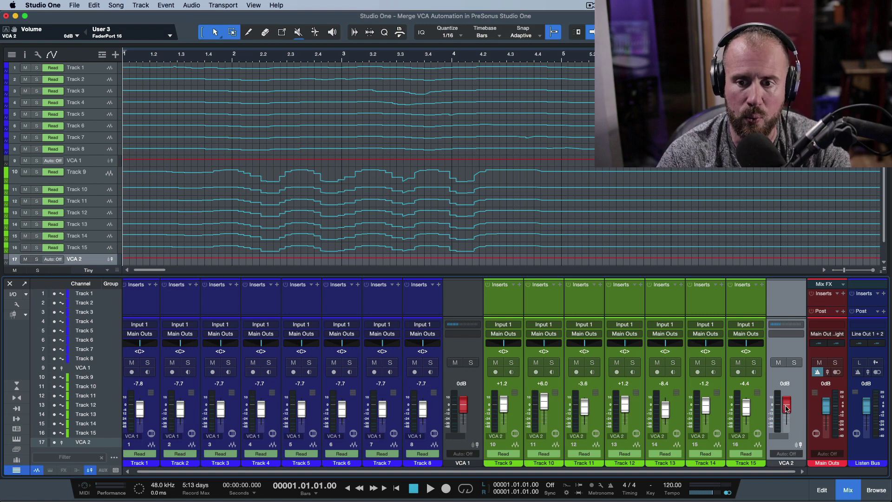
- Lower VCA 2 to -21.3 dB, then select Track 13 to inspect its merged automation
{"action": "mouse_move", "coordinate": [786, 409]}
{"action": "left_mouse_down"}
{"action": "mouse_move", "coordinate": [787, 401]}
{"action": "mouse_move", "coordinate": [787, 418]}
{"action": "left_mouse_up"}
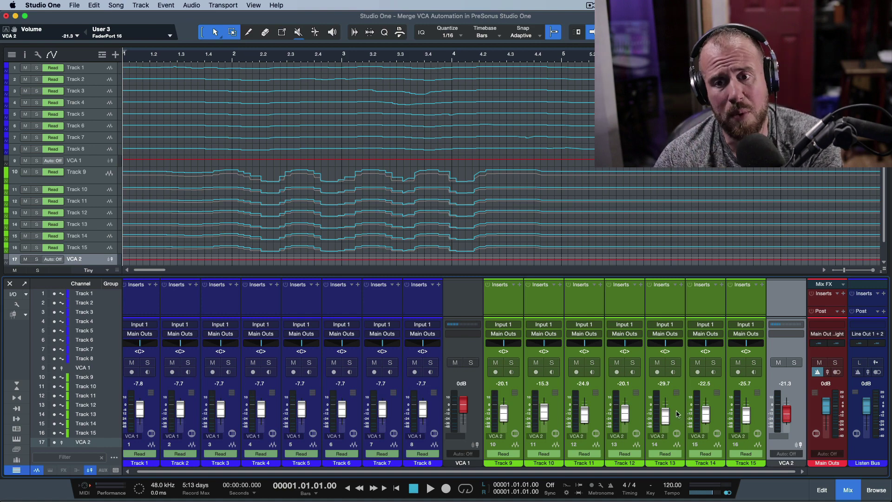
{"action": "left_click", "coordinate": [677, 414]}
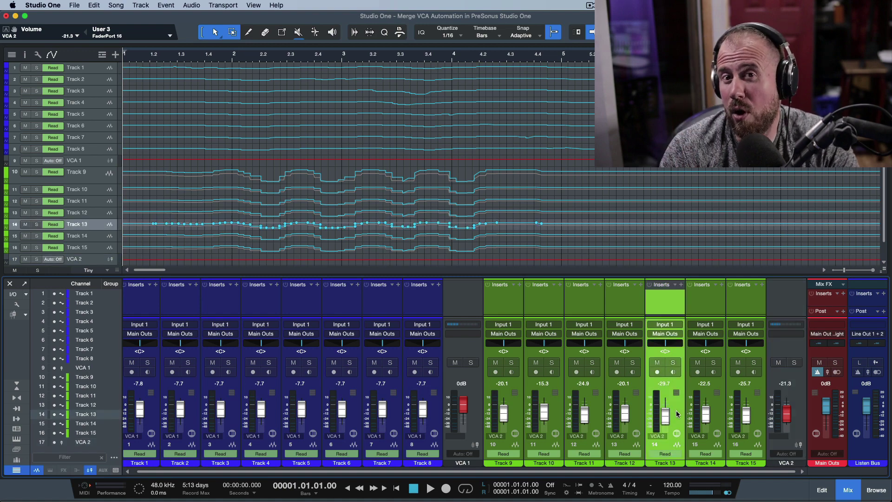